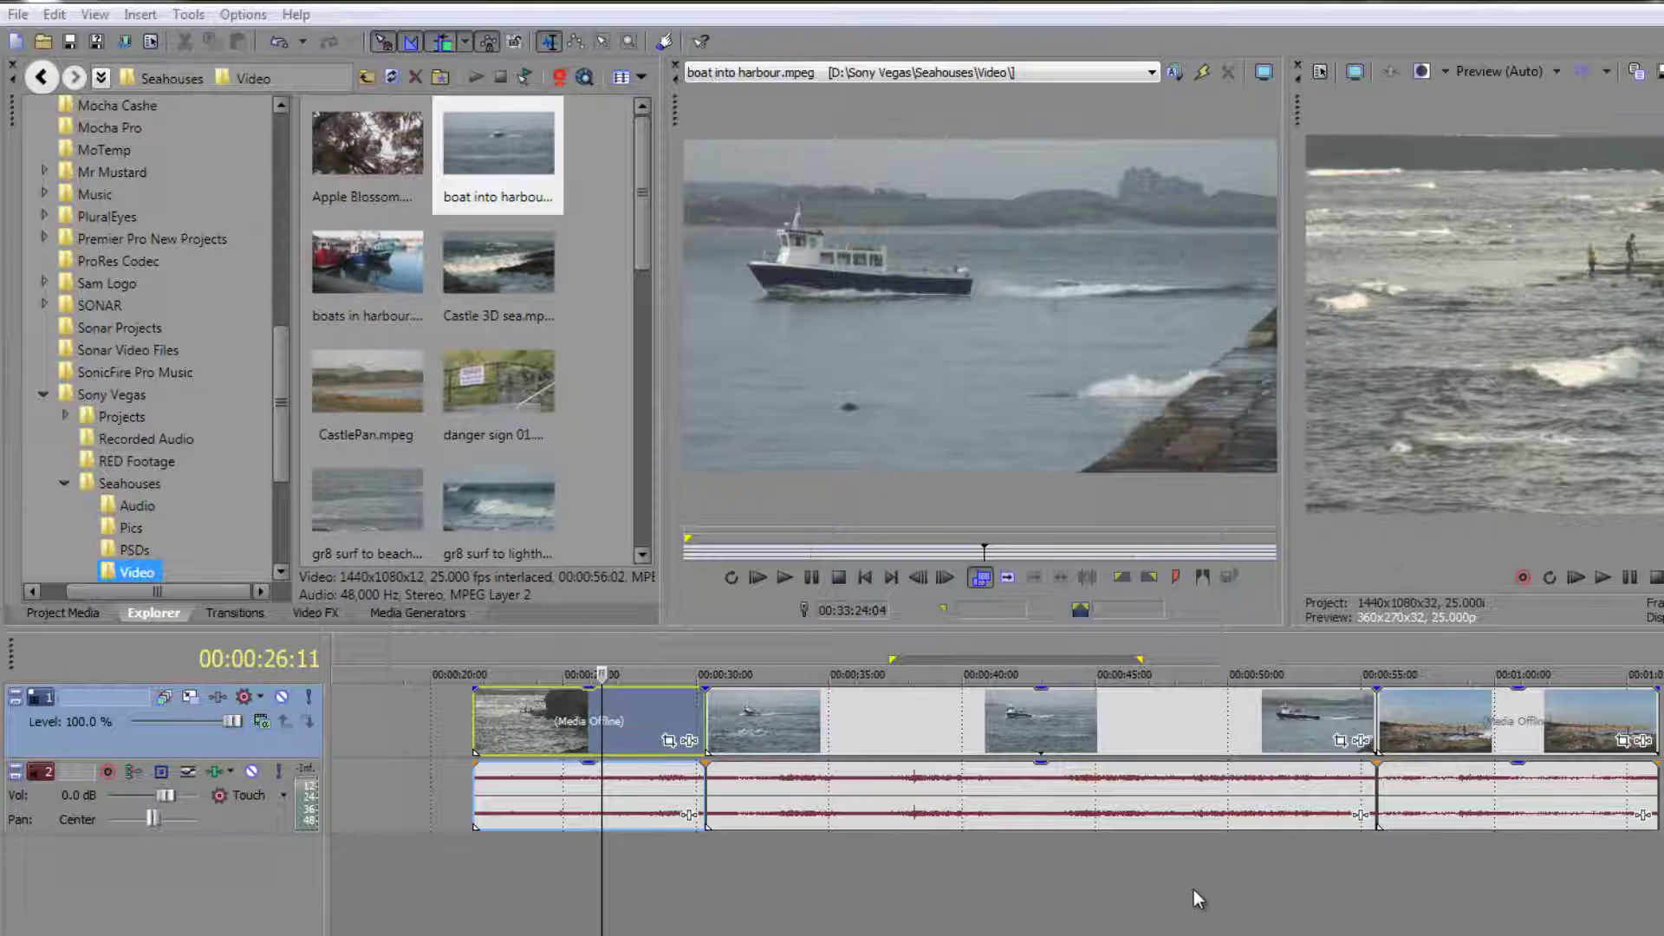
Check the Auto Ripple options, mark a 36–48 second time region, and select the boat clip
left_click(464, 42)
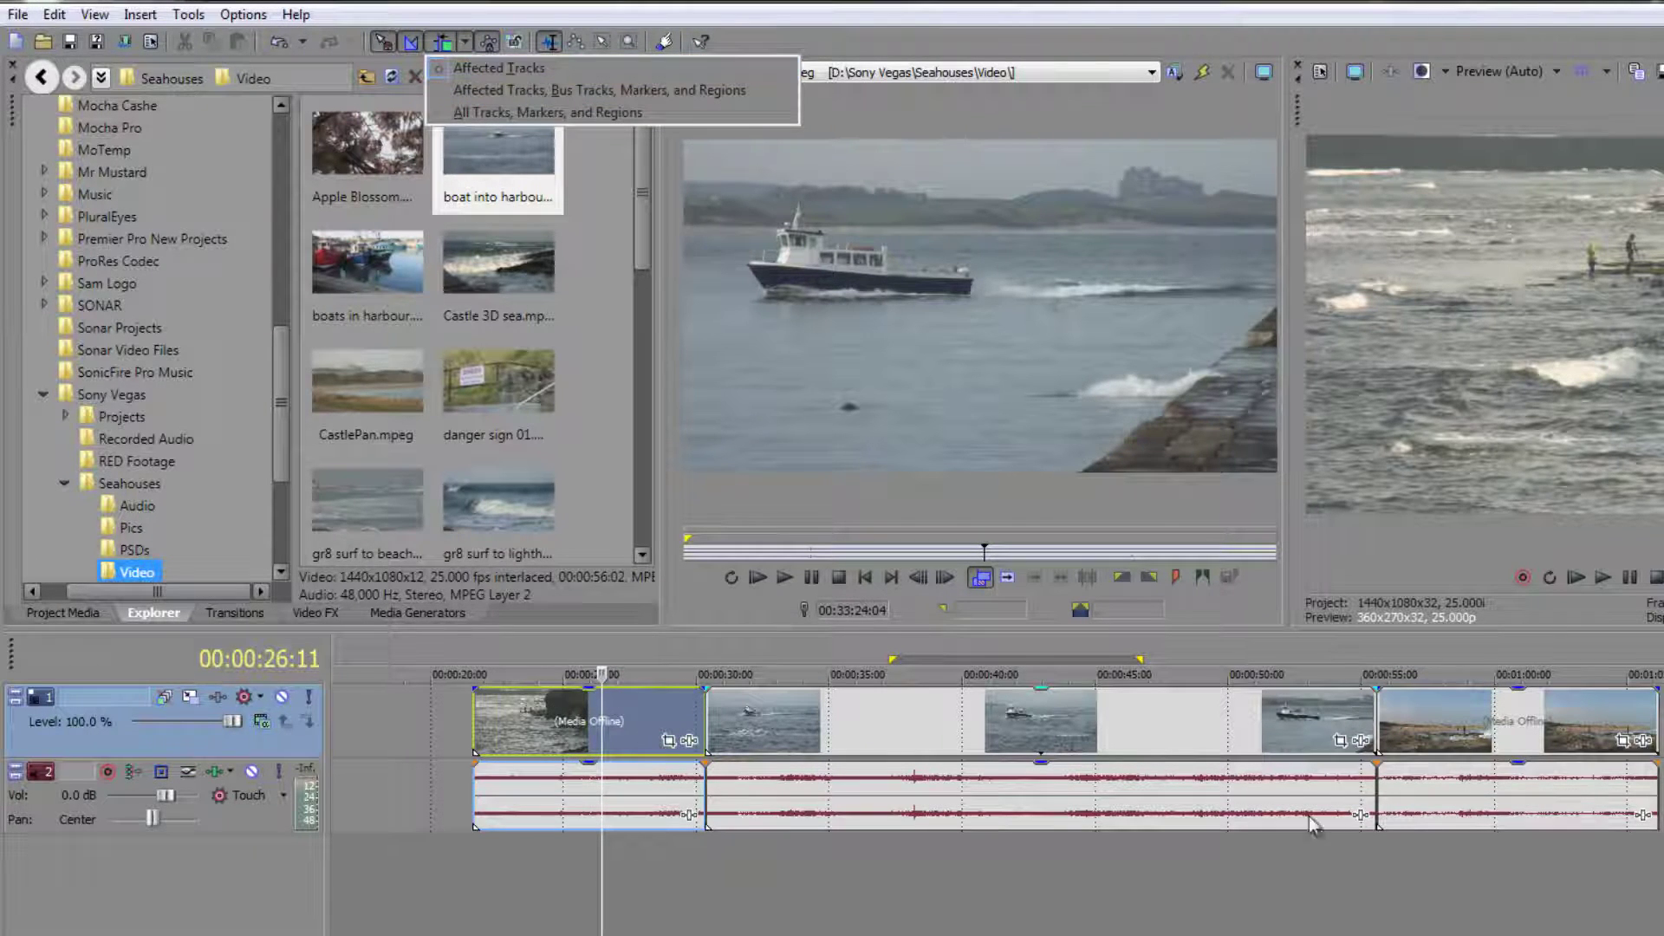
left_click(1116, 877)
left_click(1115, 877)
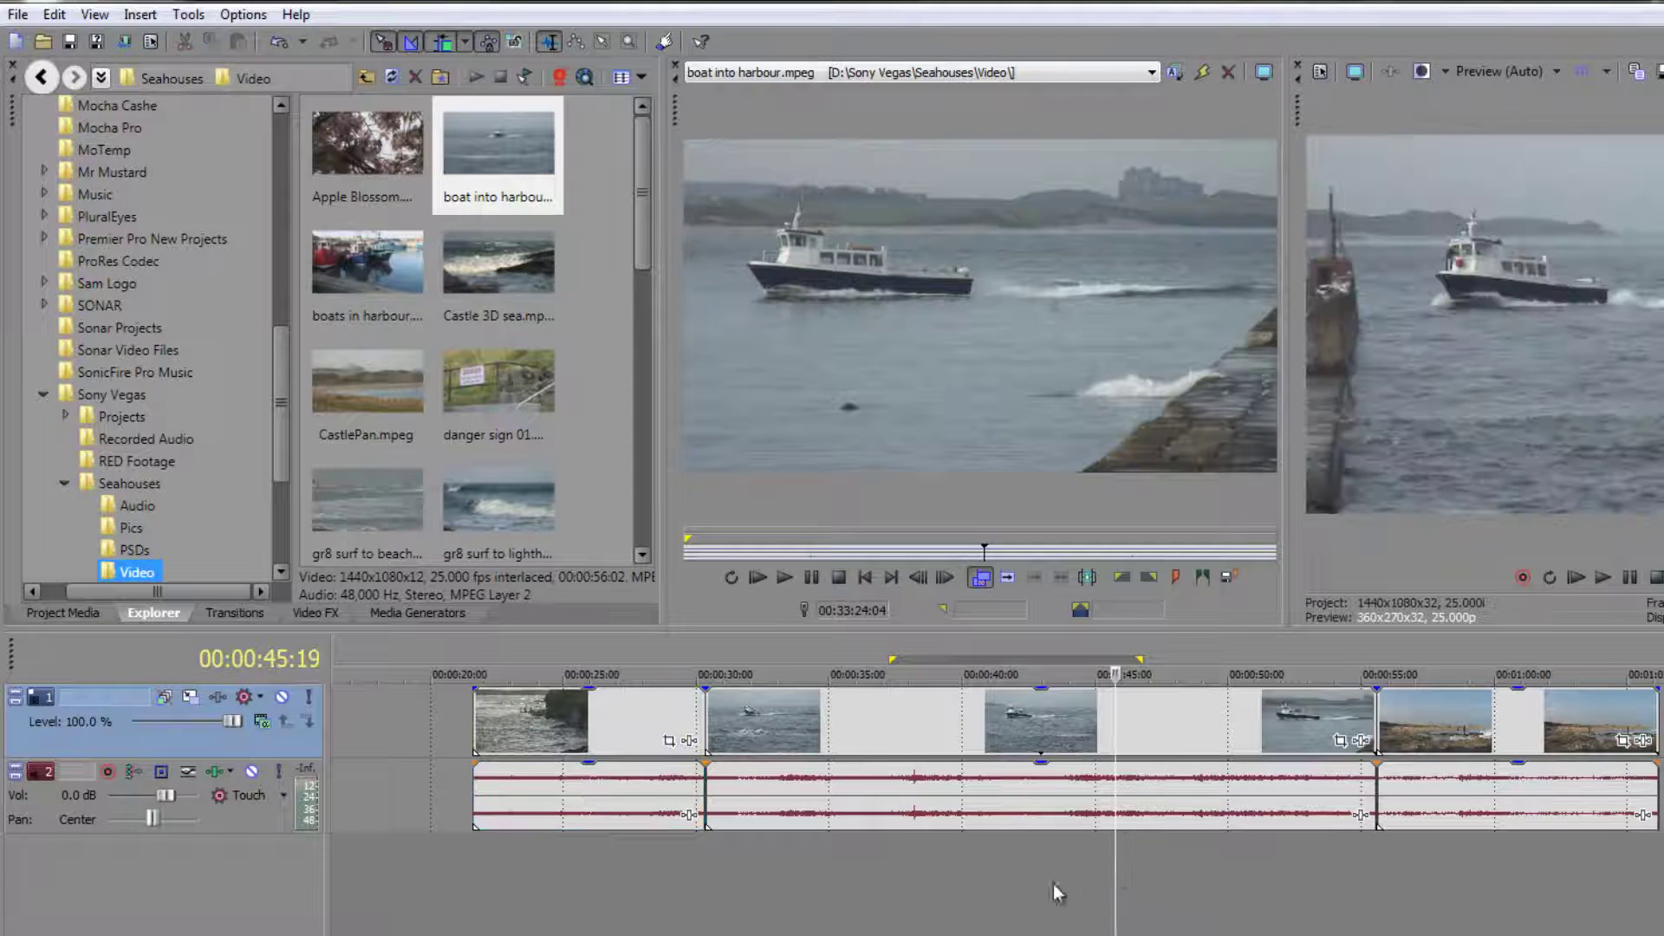
left_click_drag(880, 890, 1176, 893)
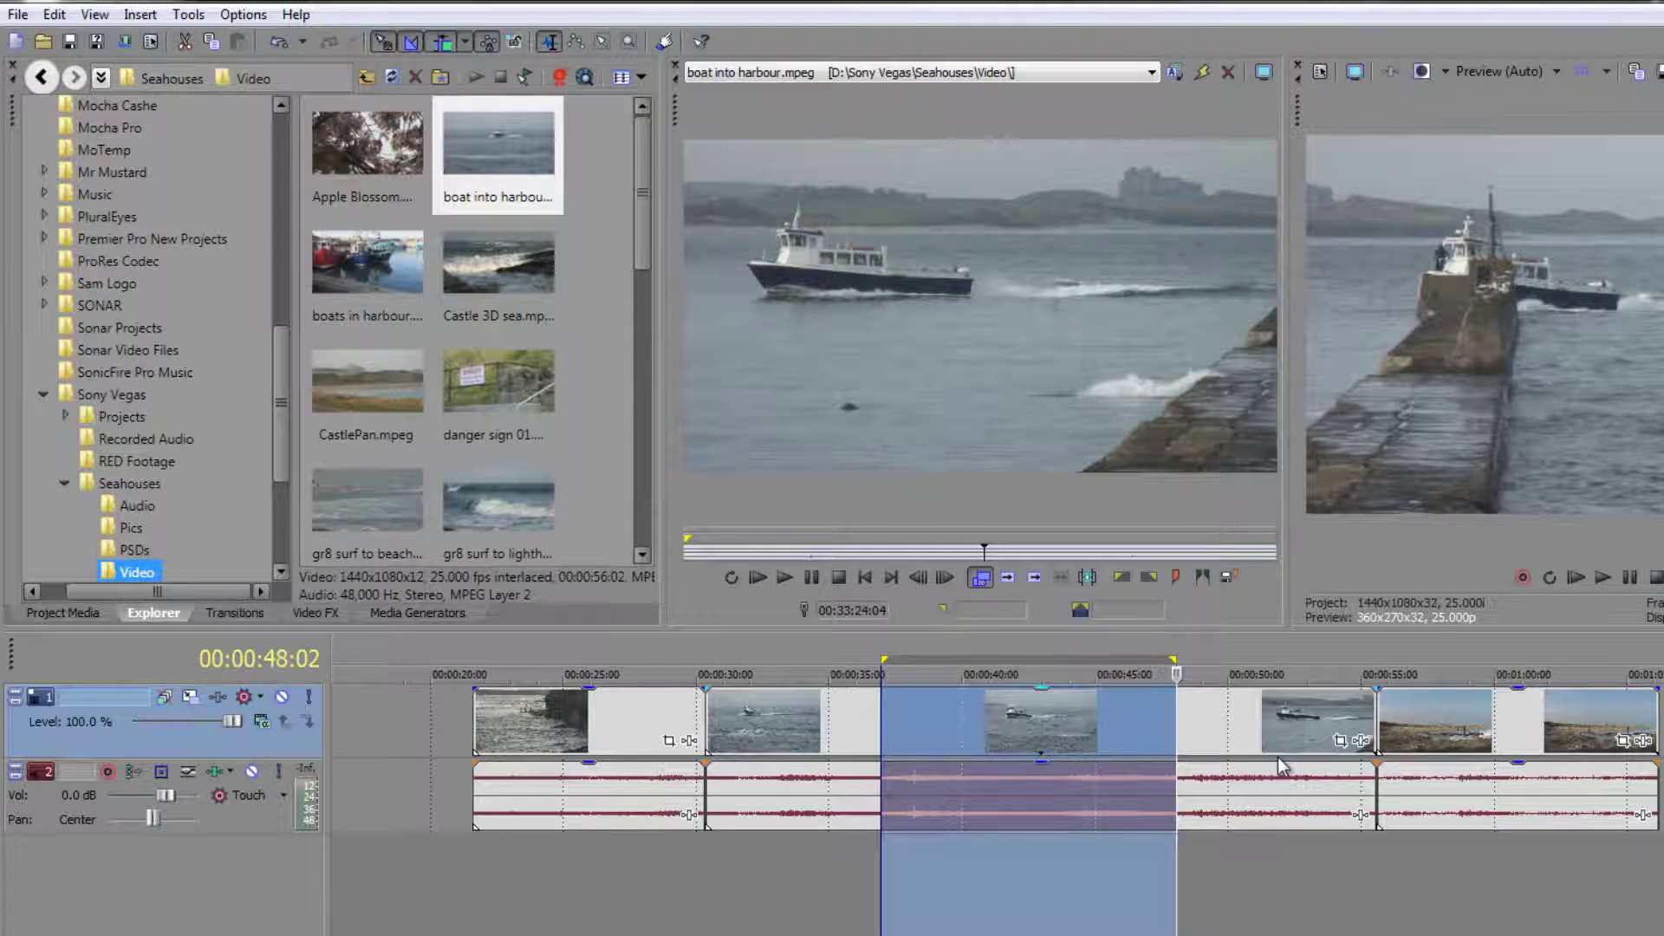
left_click(1024, 738)
Trim the boat-into-harbour clip and its audio to the 36–48 second selection, then jump to its start
right_click(1024, 736)
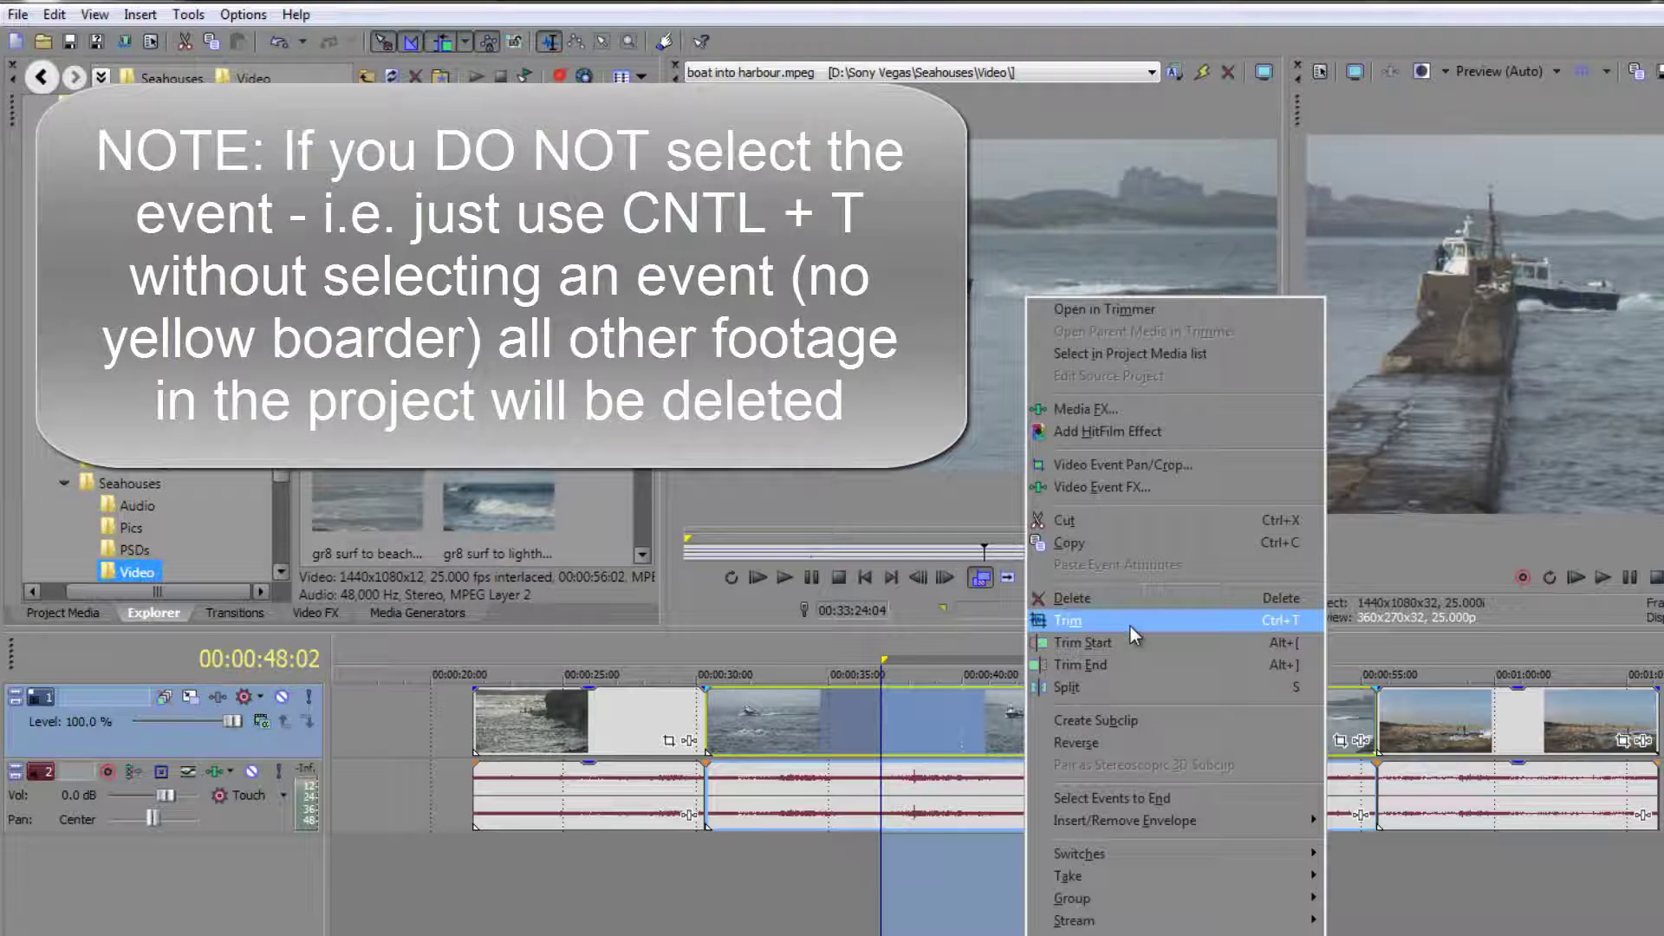
left_click(1130, 621)
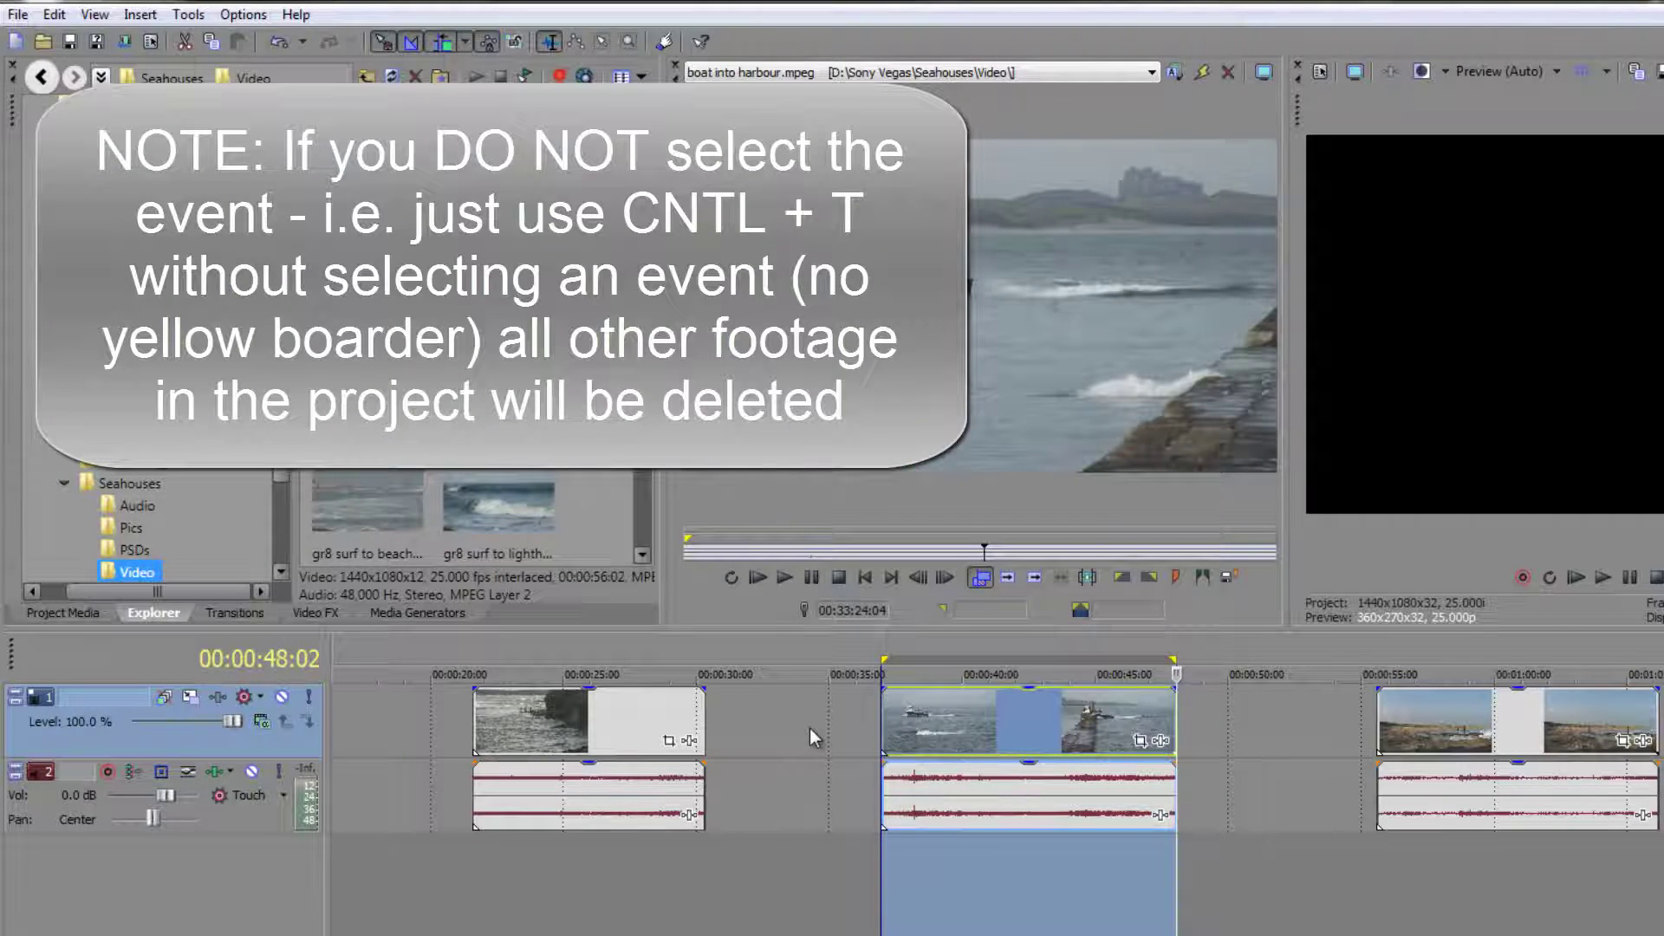
key("Home")
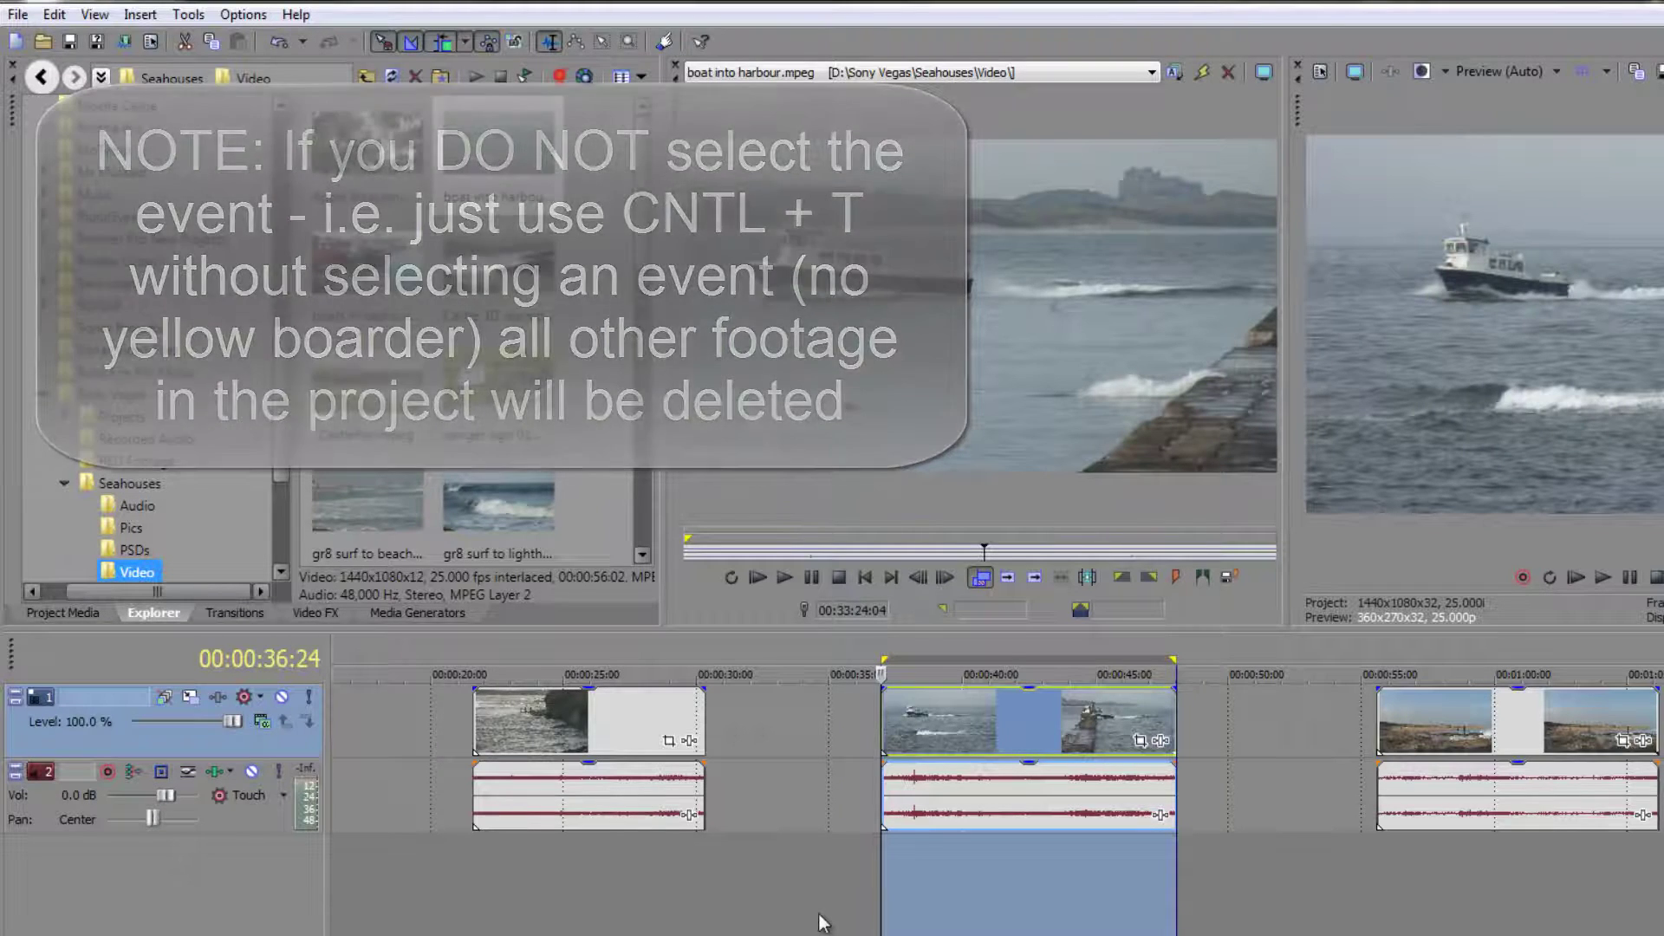
Drag the boat clip and neighbouring clips with Auto Ripple on, shifting later clips along
left_click(820, 919)
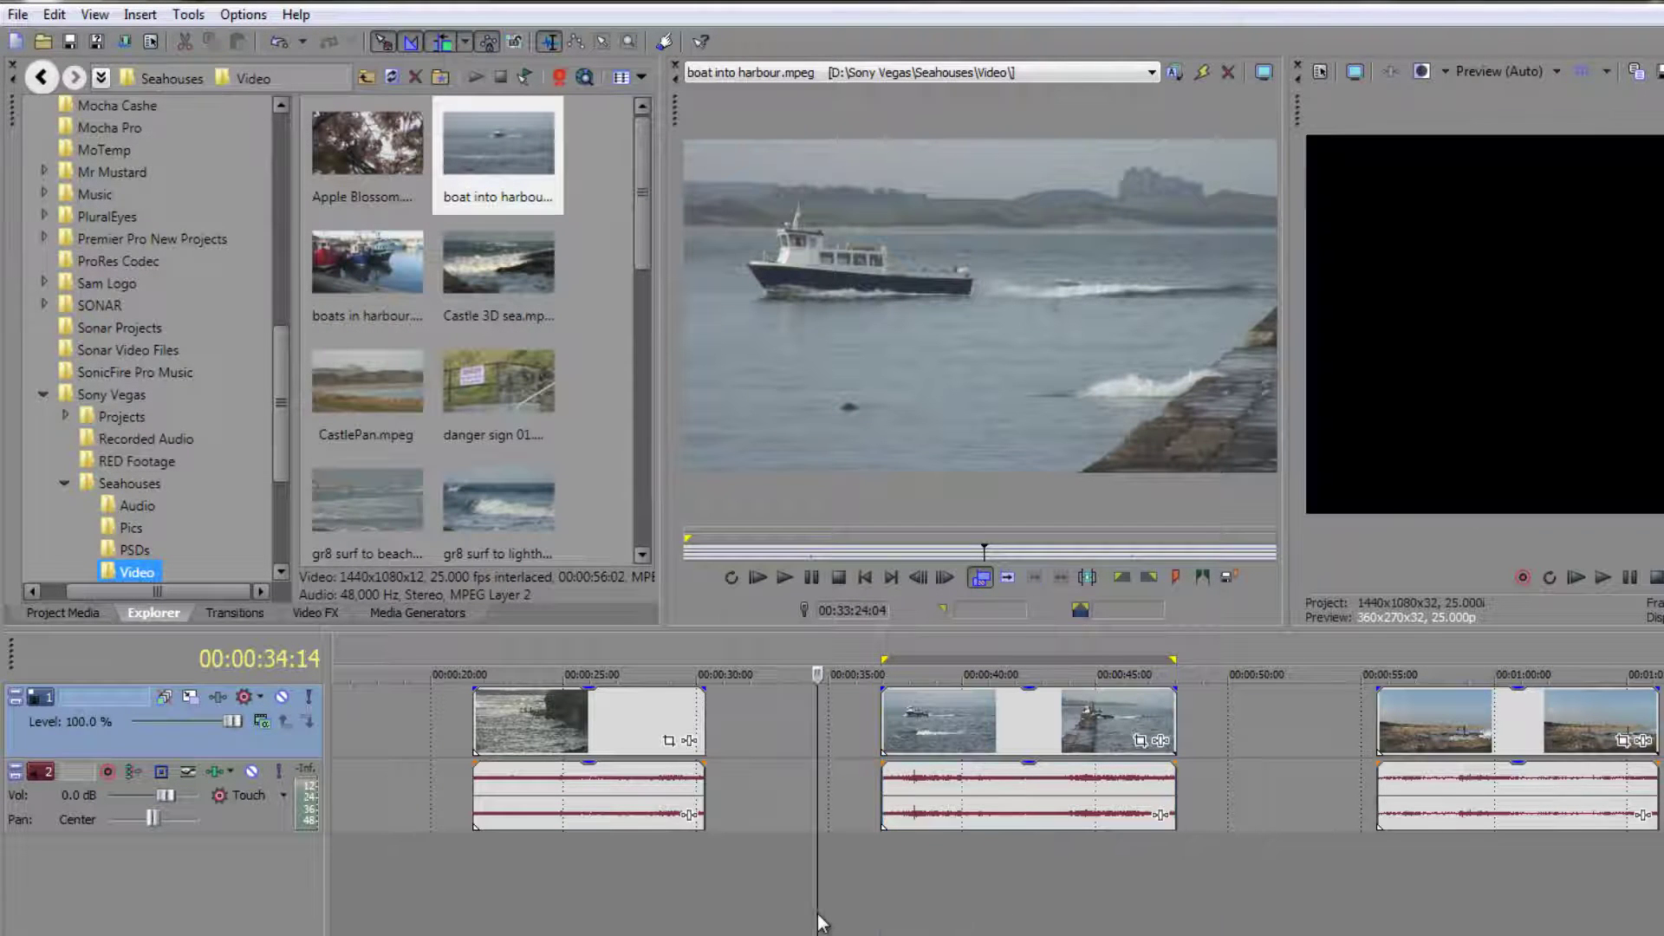
mouse_move(1492, 736)
left_mouse_down()
mouse_move(1414, 736)
mouse_move(1492, 738)
left_mouse_up()
left_click_drag(1071, 737, 1159, 735)
mouse_move(680, 735)
left_mouse_down()
mouse_move(766, 733)
mouse_move(686, 734)
left_mouse_up()
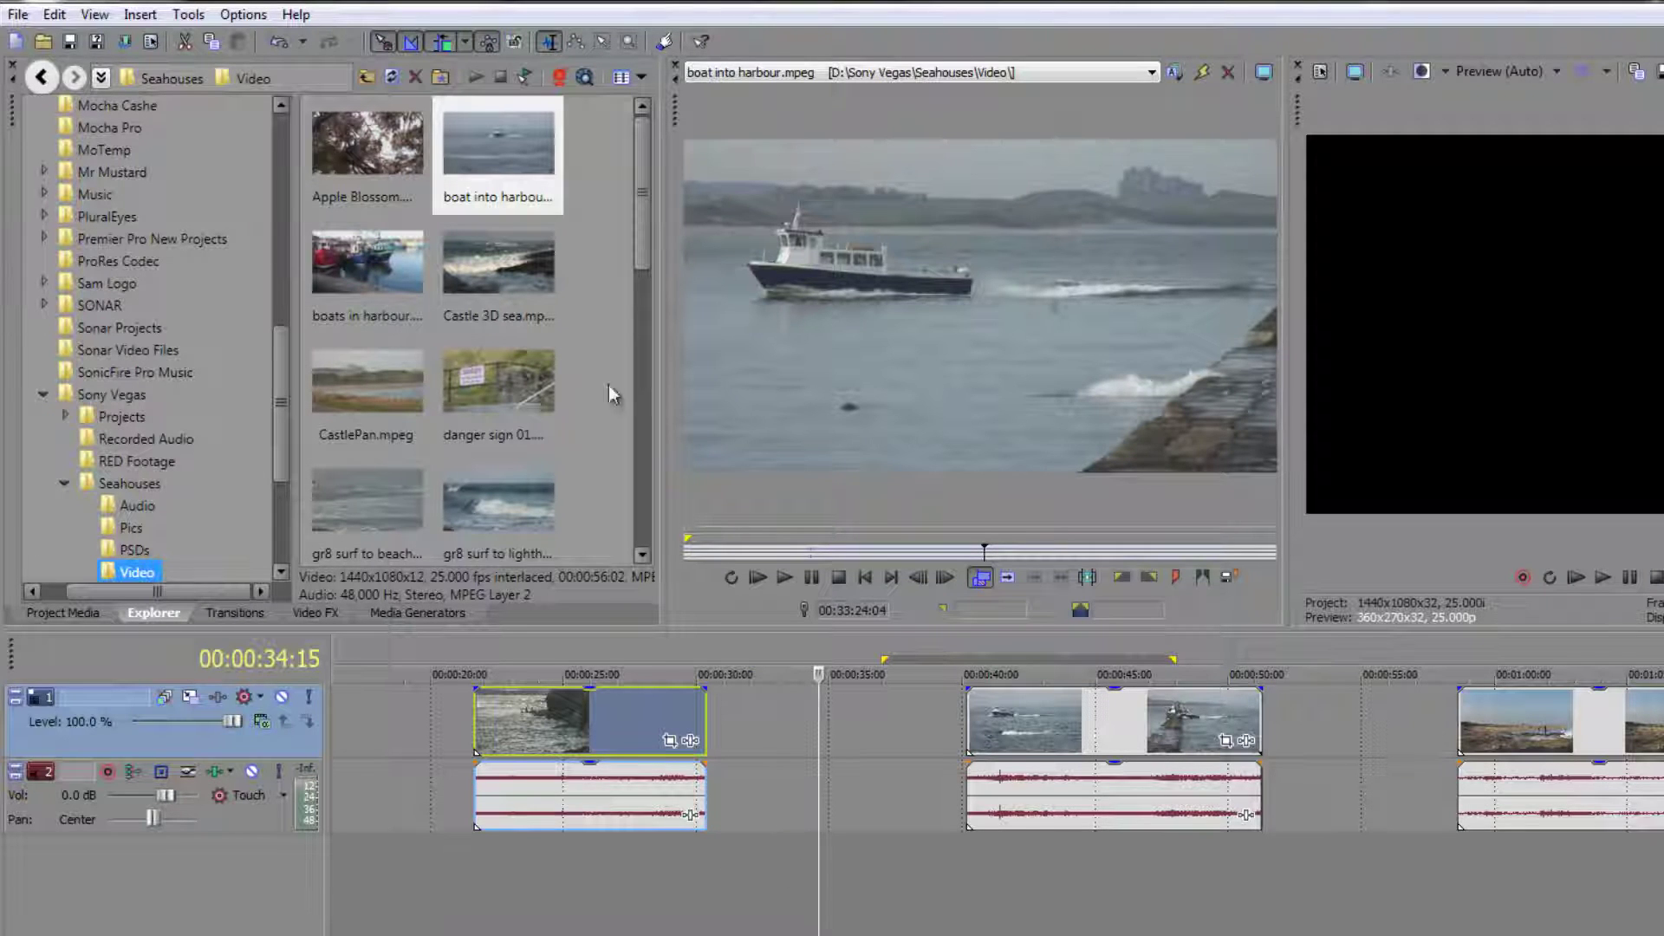
Turn Auto Ripple off, reposition the first three clips freely, then undo and redo the moves
left_click(435, 43)
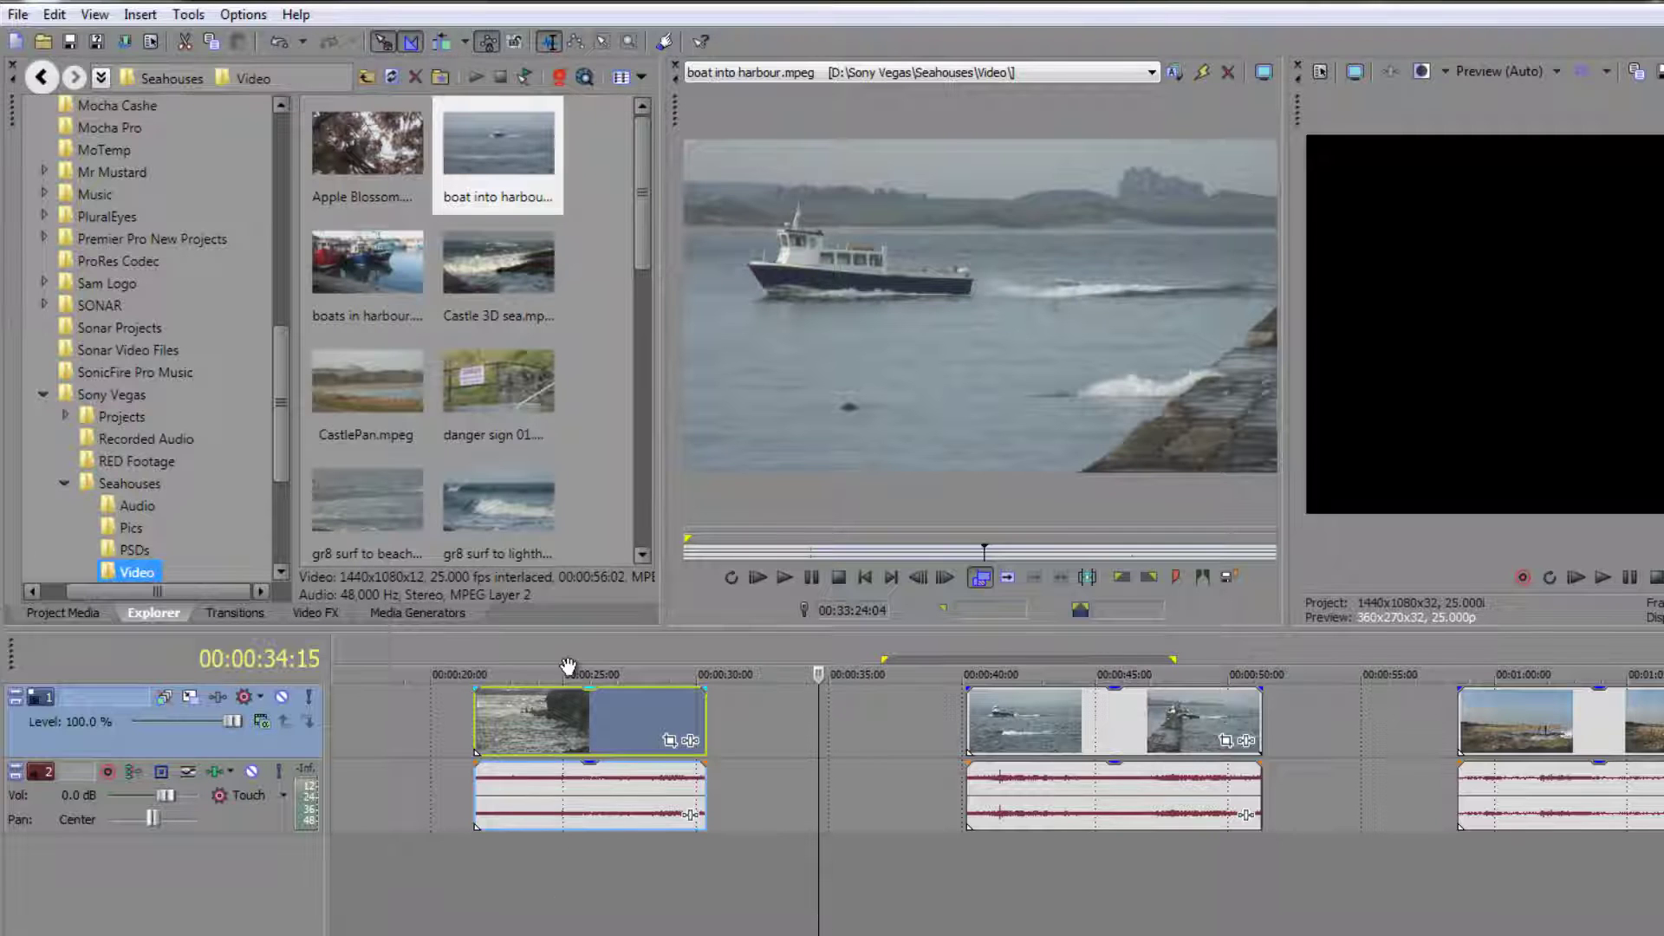
left_click_drag(568, 714, 735, 710)
left_click_drag(1015, 733, 1058, 734)
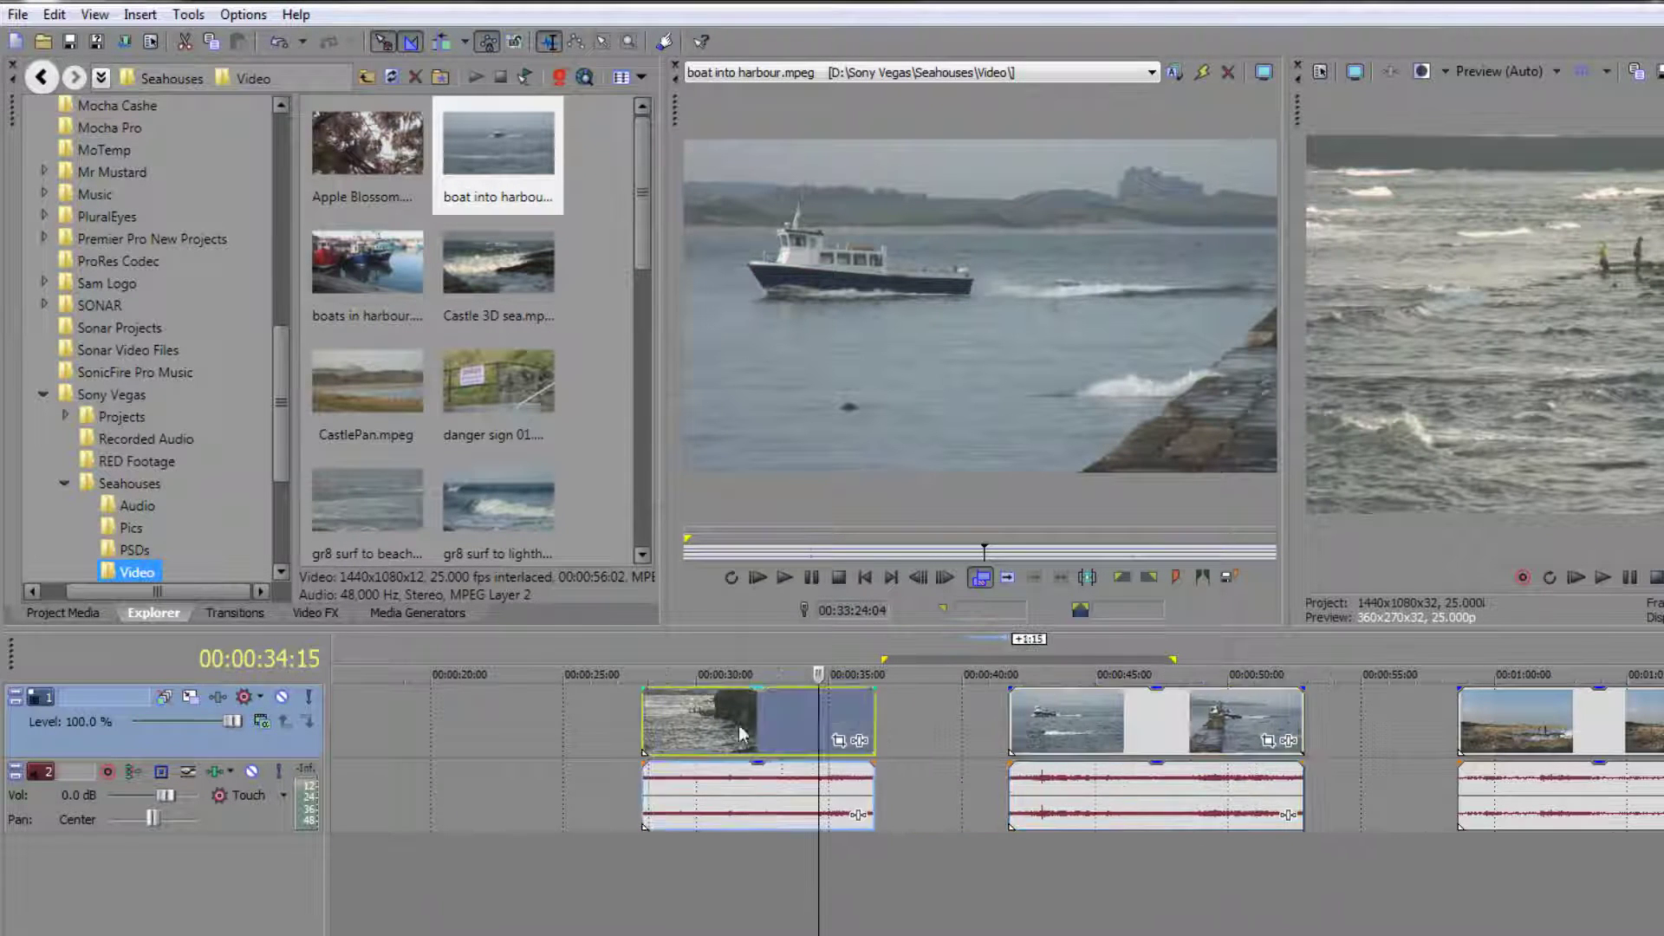
left_click_drag(789, 737, 589, 737)
left_click_drag(1216, 724, 1116, 724)
left_click_drag(1473, 782, 1453, 784)
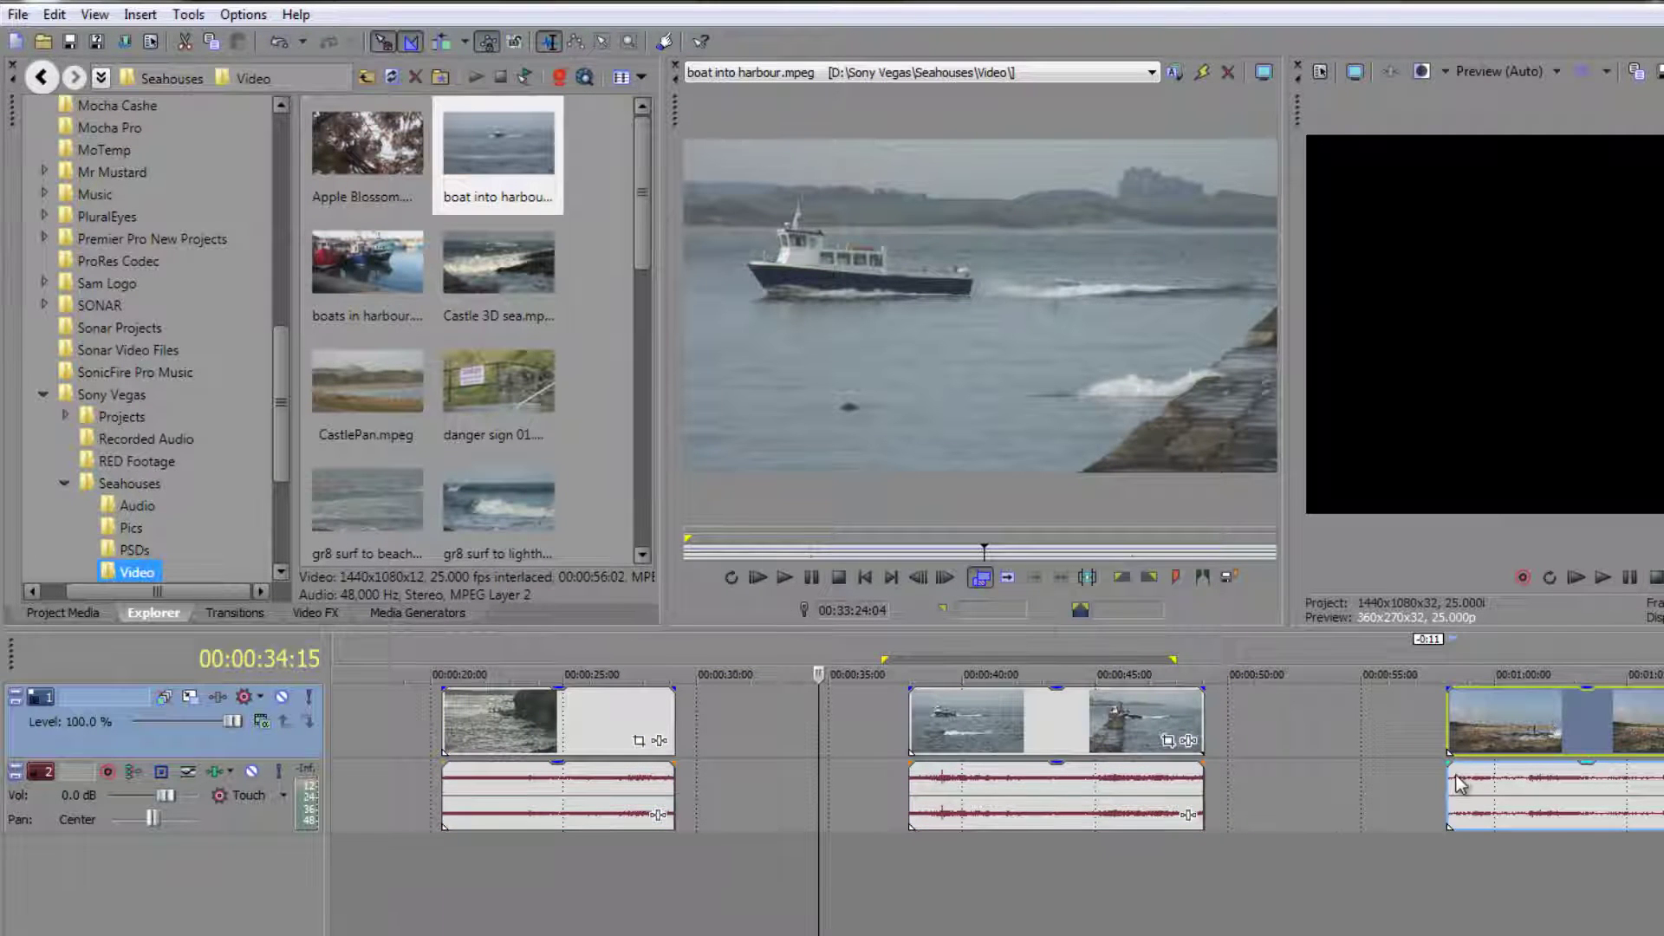
key("ctrl+z")
key("ctrl+z")
key("ctrl+z")
key("ctrl+shift+z")
key("ctrl+shift+z")
key("ctrl+shift+z")
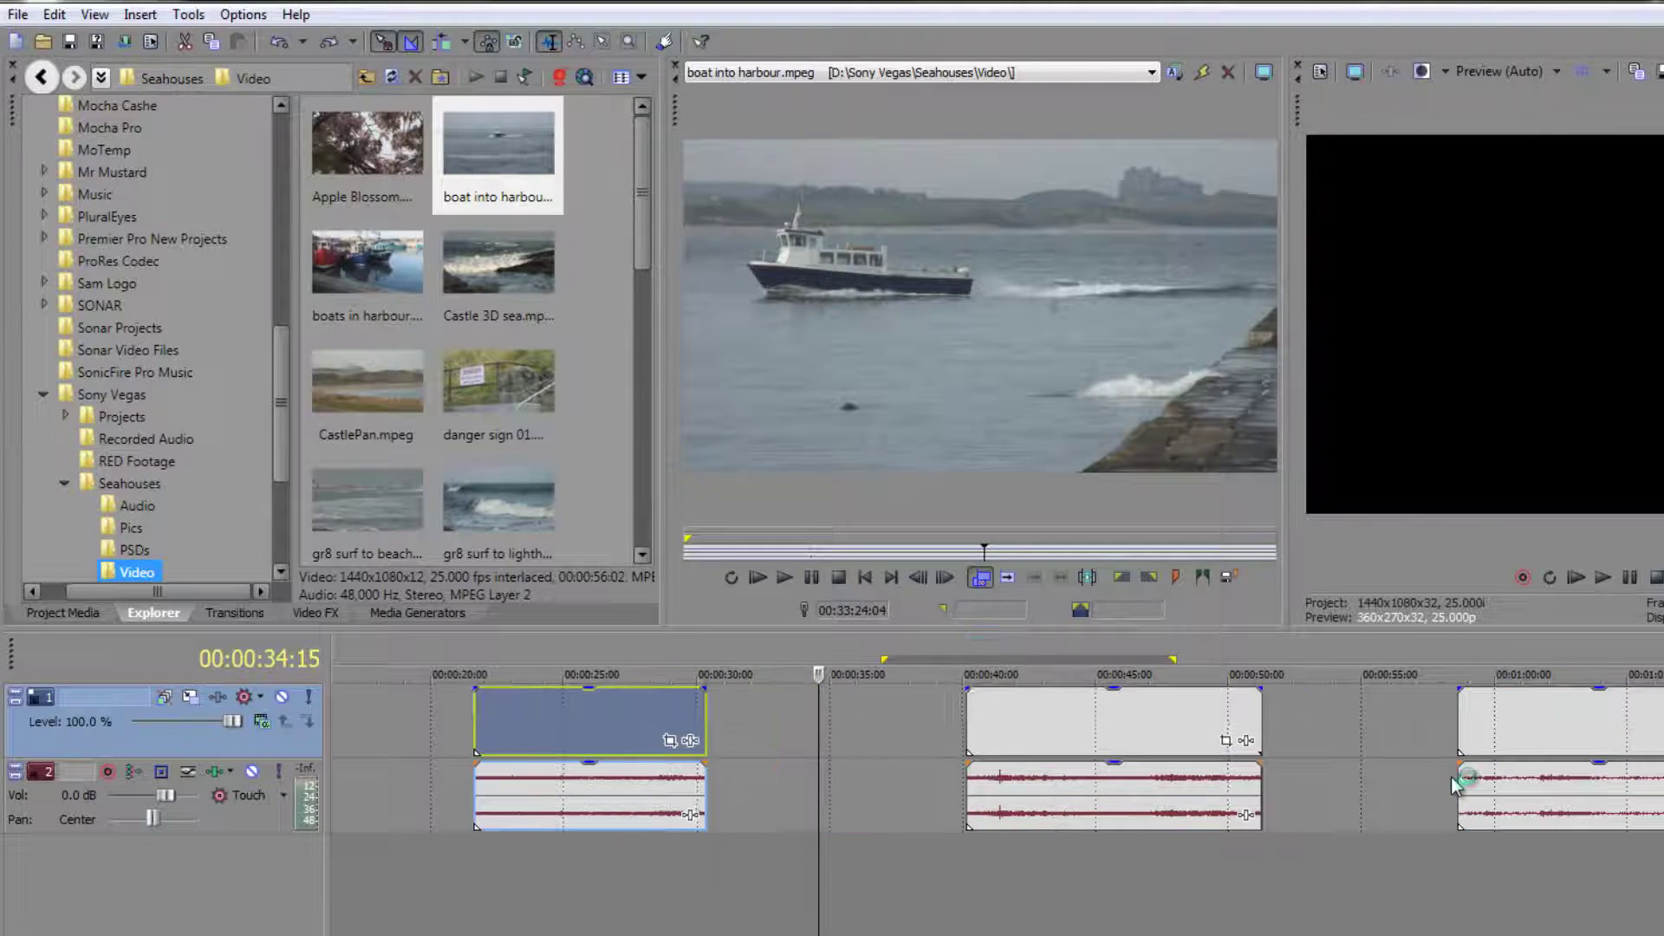
Restore the untrimmed timeline and mark a trial region from about 38 to 50 seconds
key("ctrl+shift+z")
key("ctrl+shift+z")
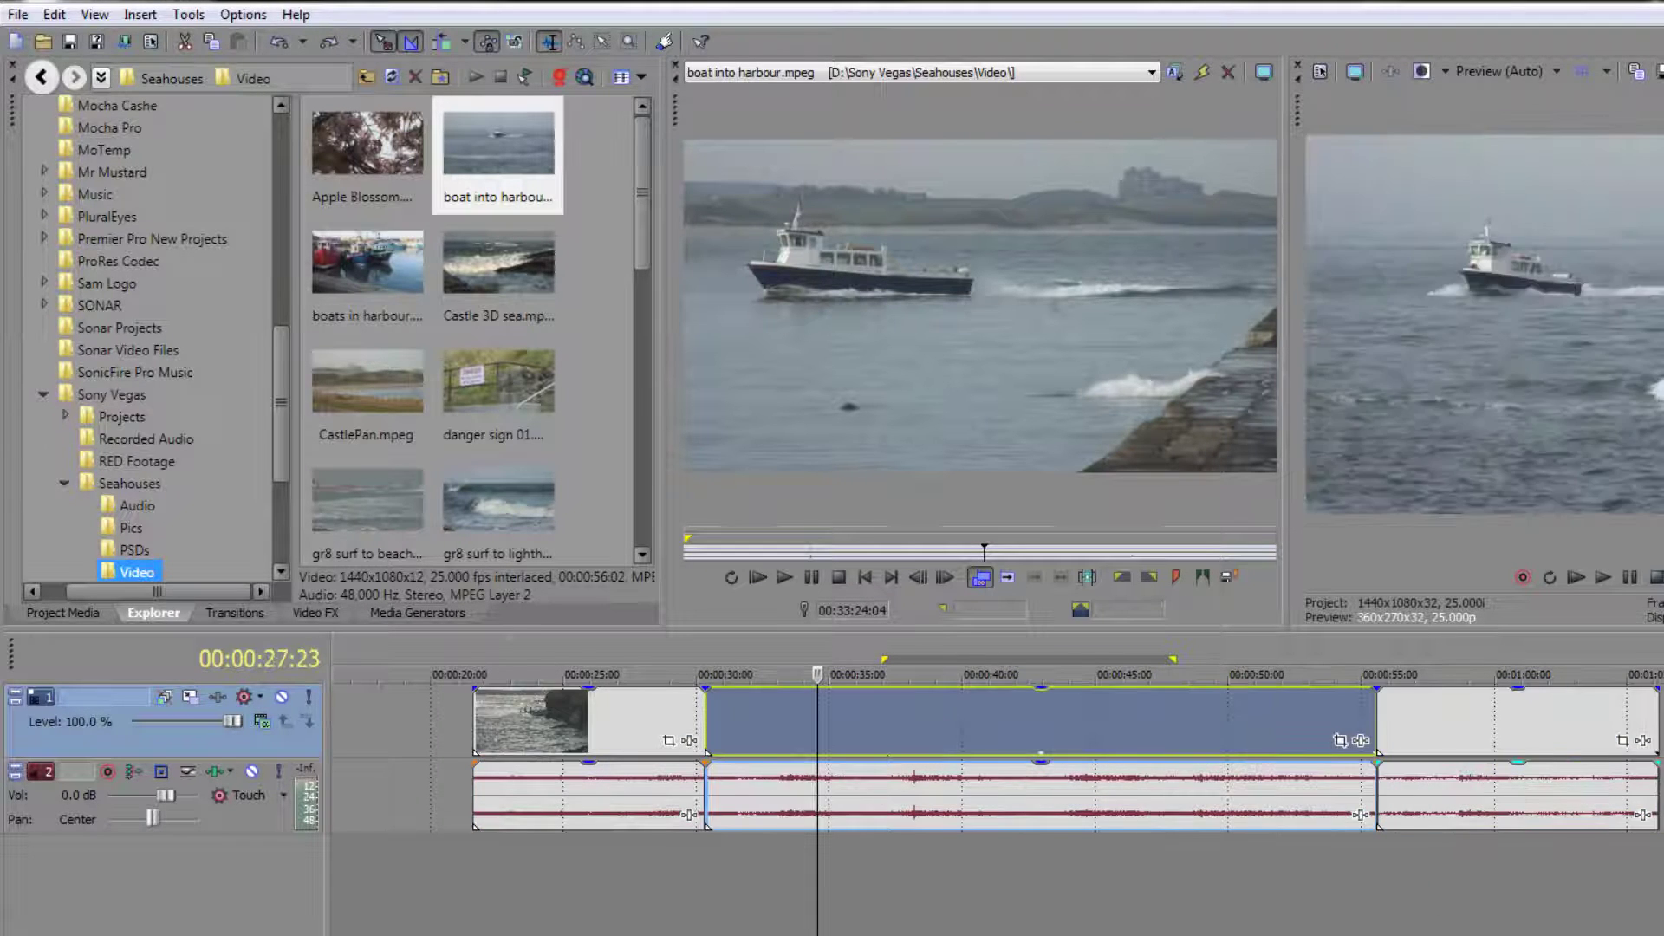
left_click(1104, 886)
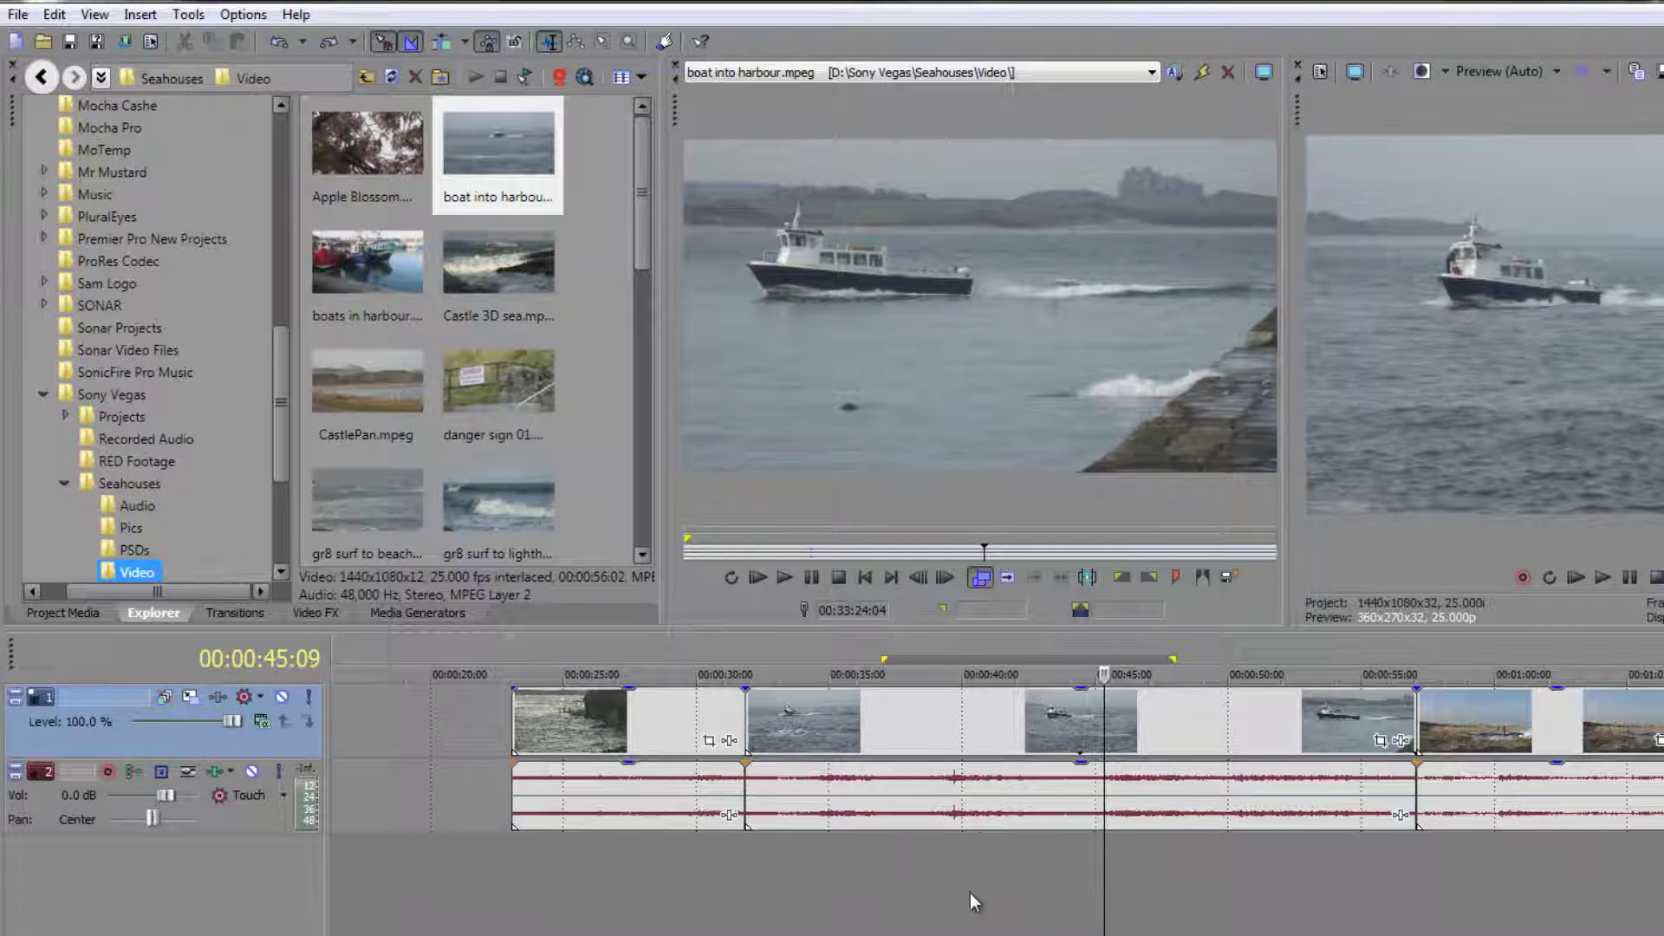
left_click_drag(934, 890, 1228, 898)
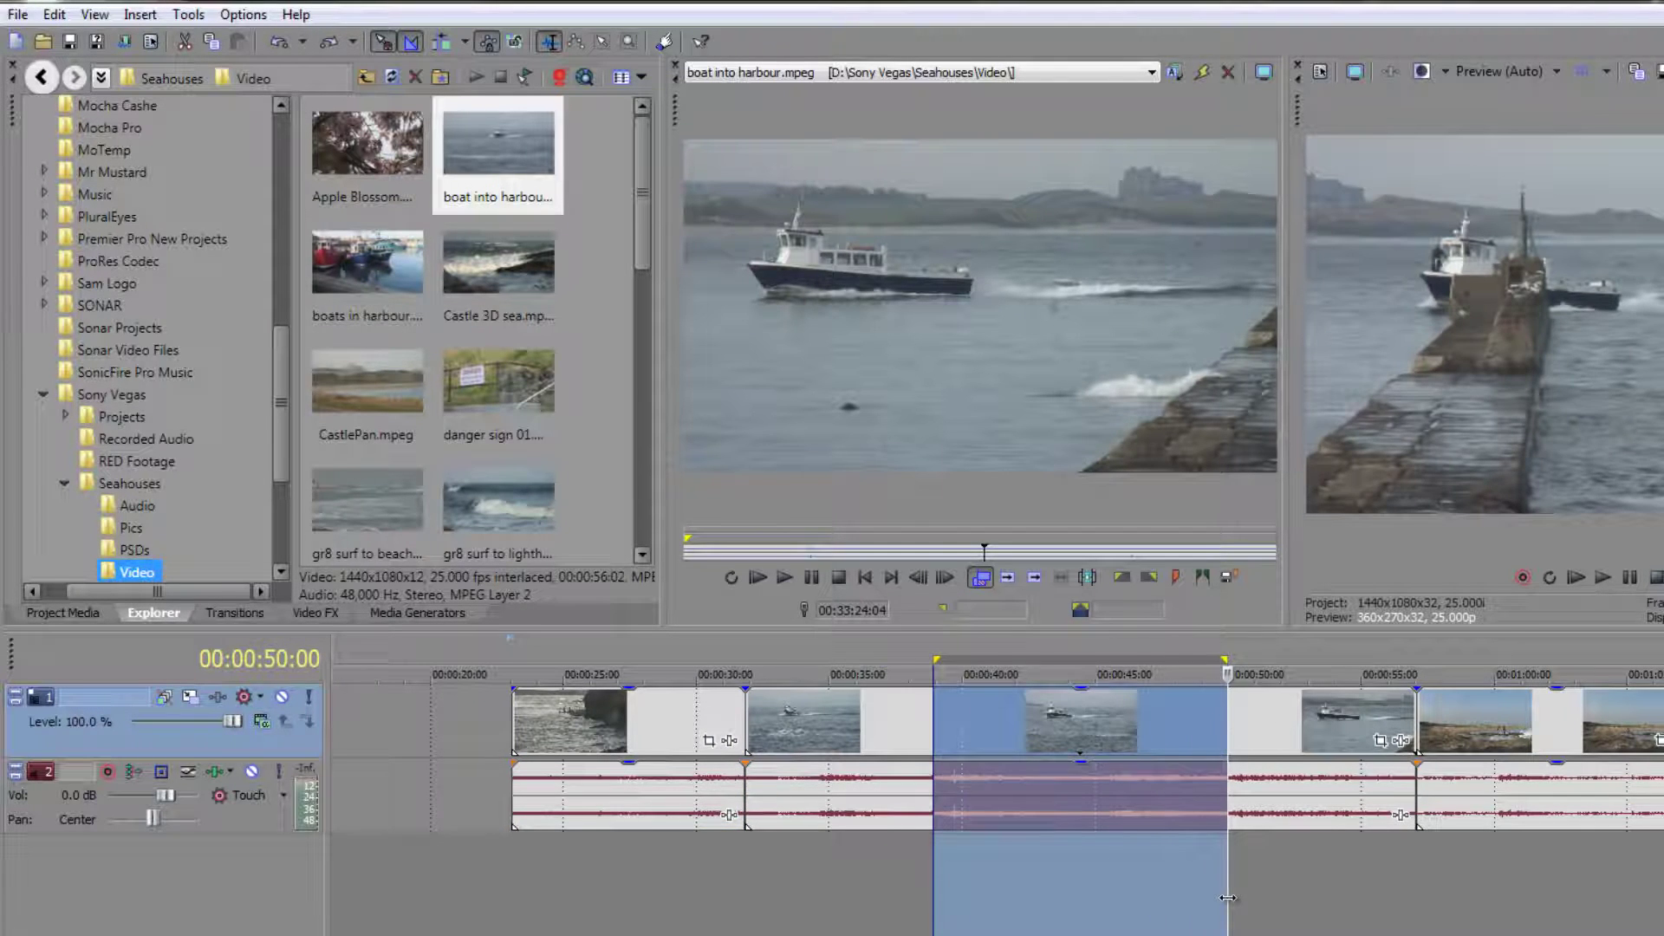
right_click(1123, 742)
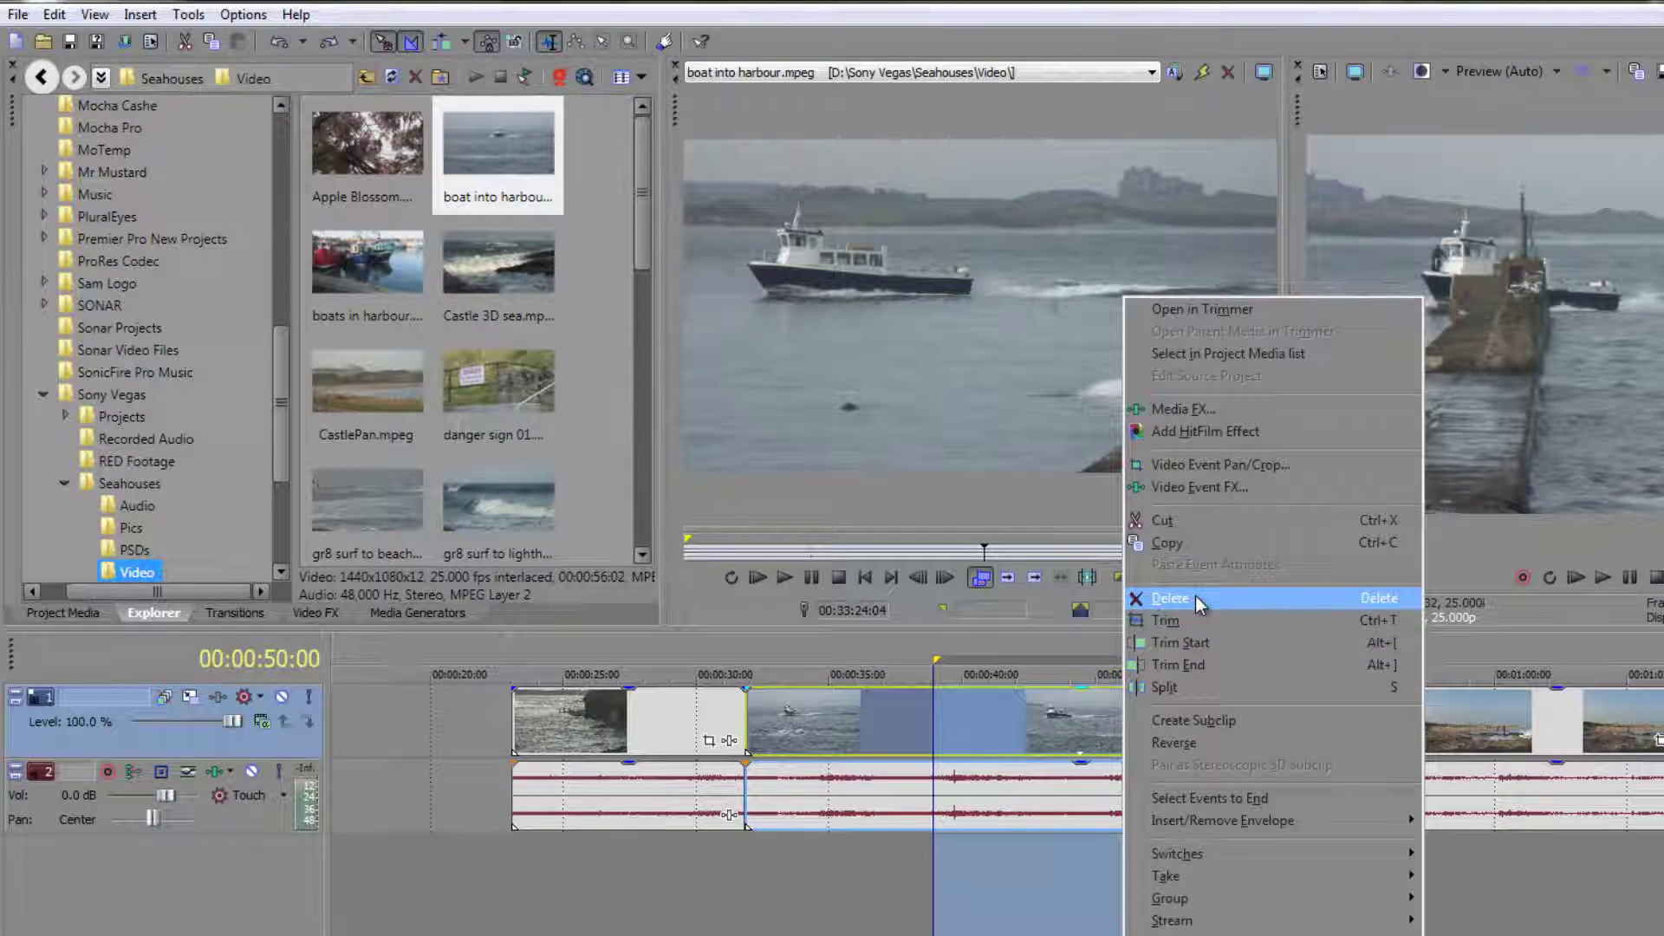
left_click(440, 49)
With Auto Ripple on, ripple-delete the region from 40 to about 49.5 seconds
left_click(438, 42)
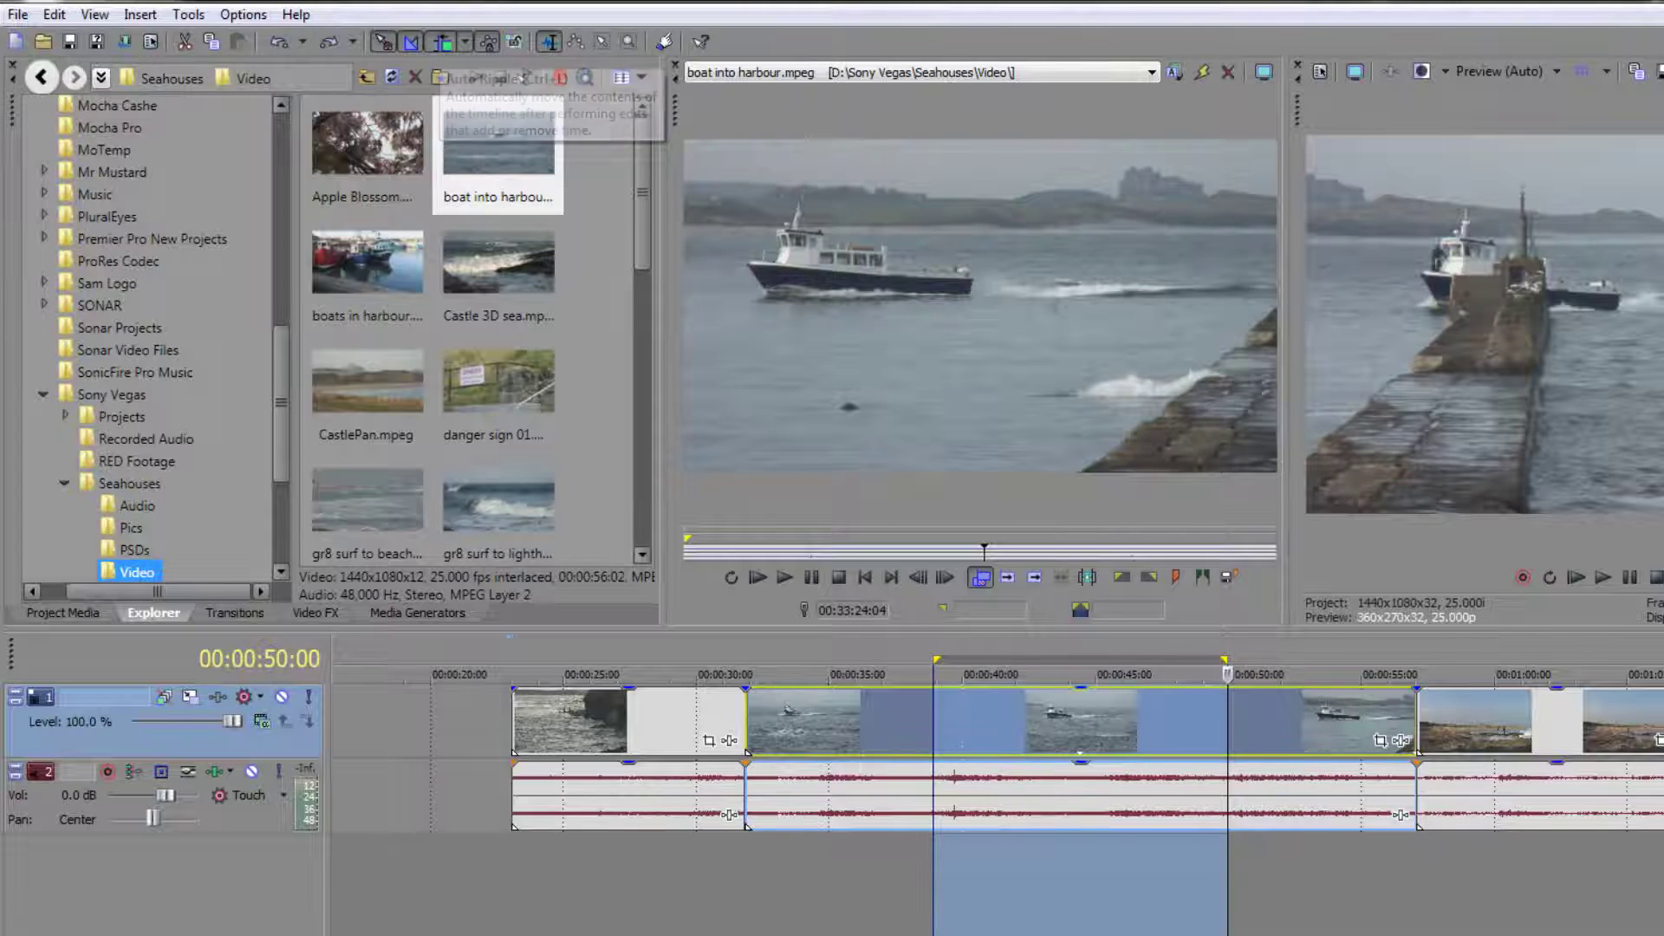
left_click(1083, 907)
left_click_drag(962, 901, 1220, 892)
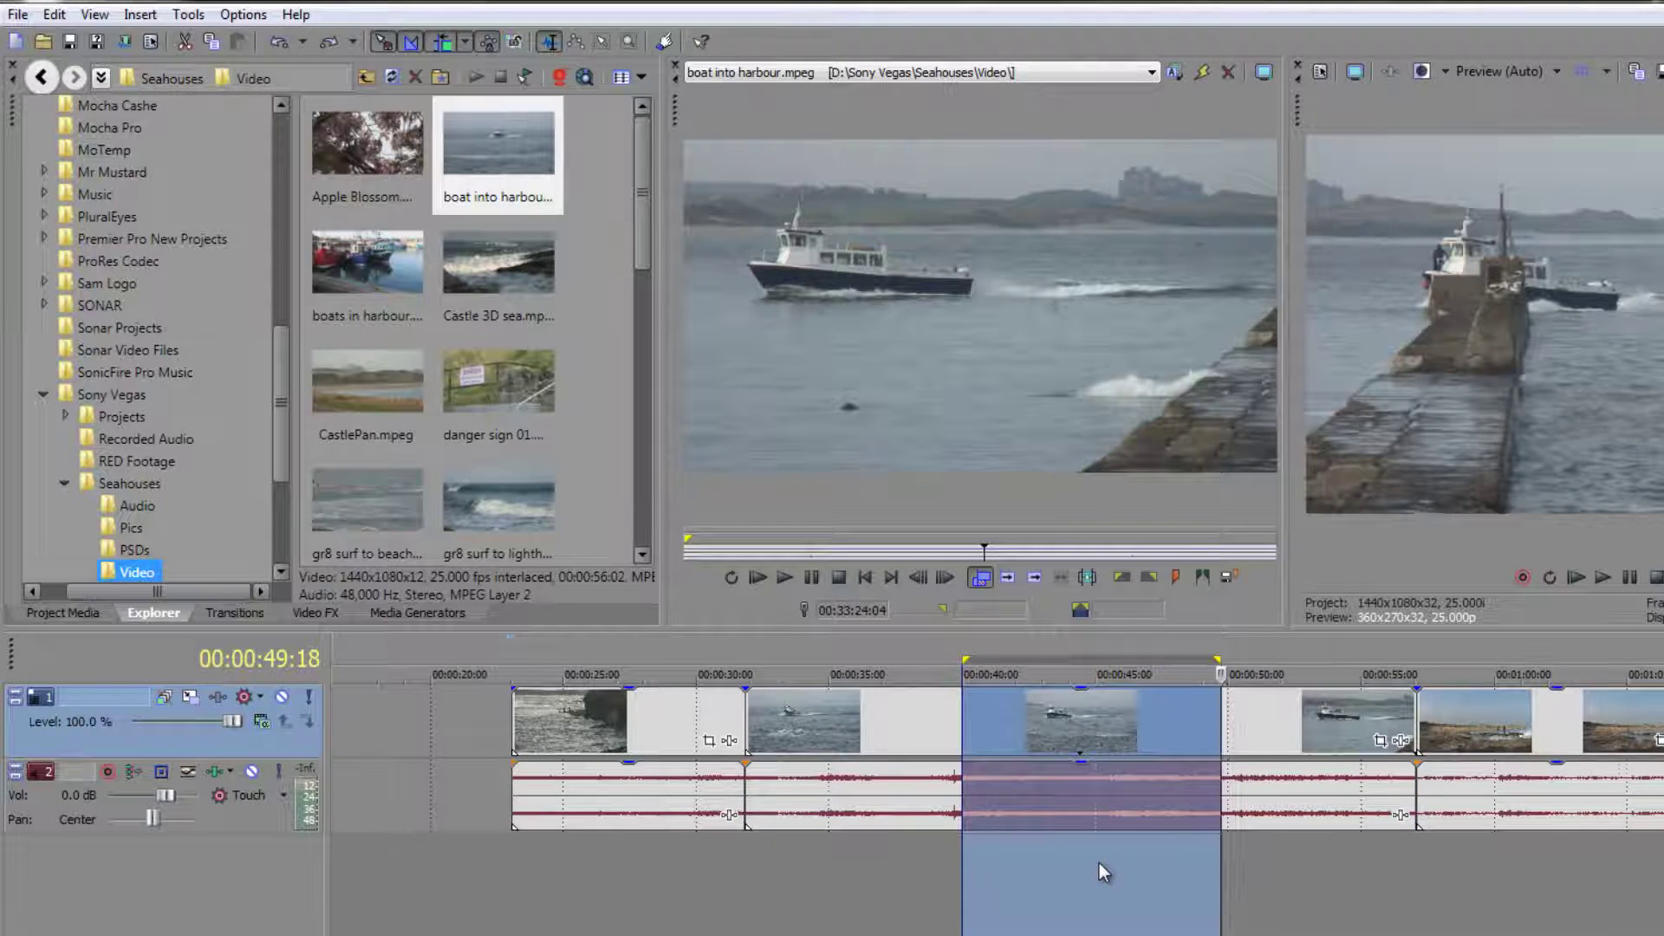
key("Delete")
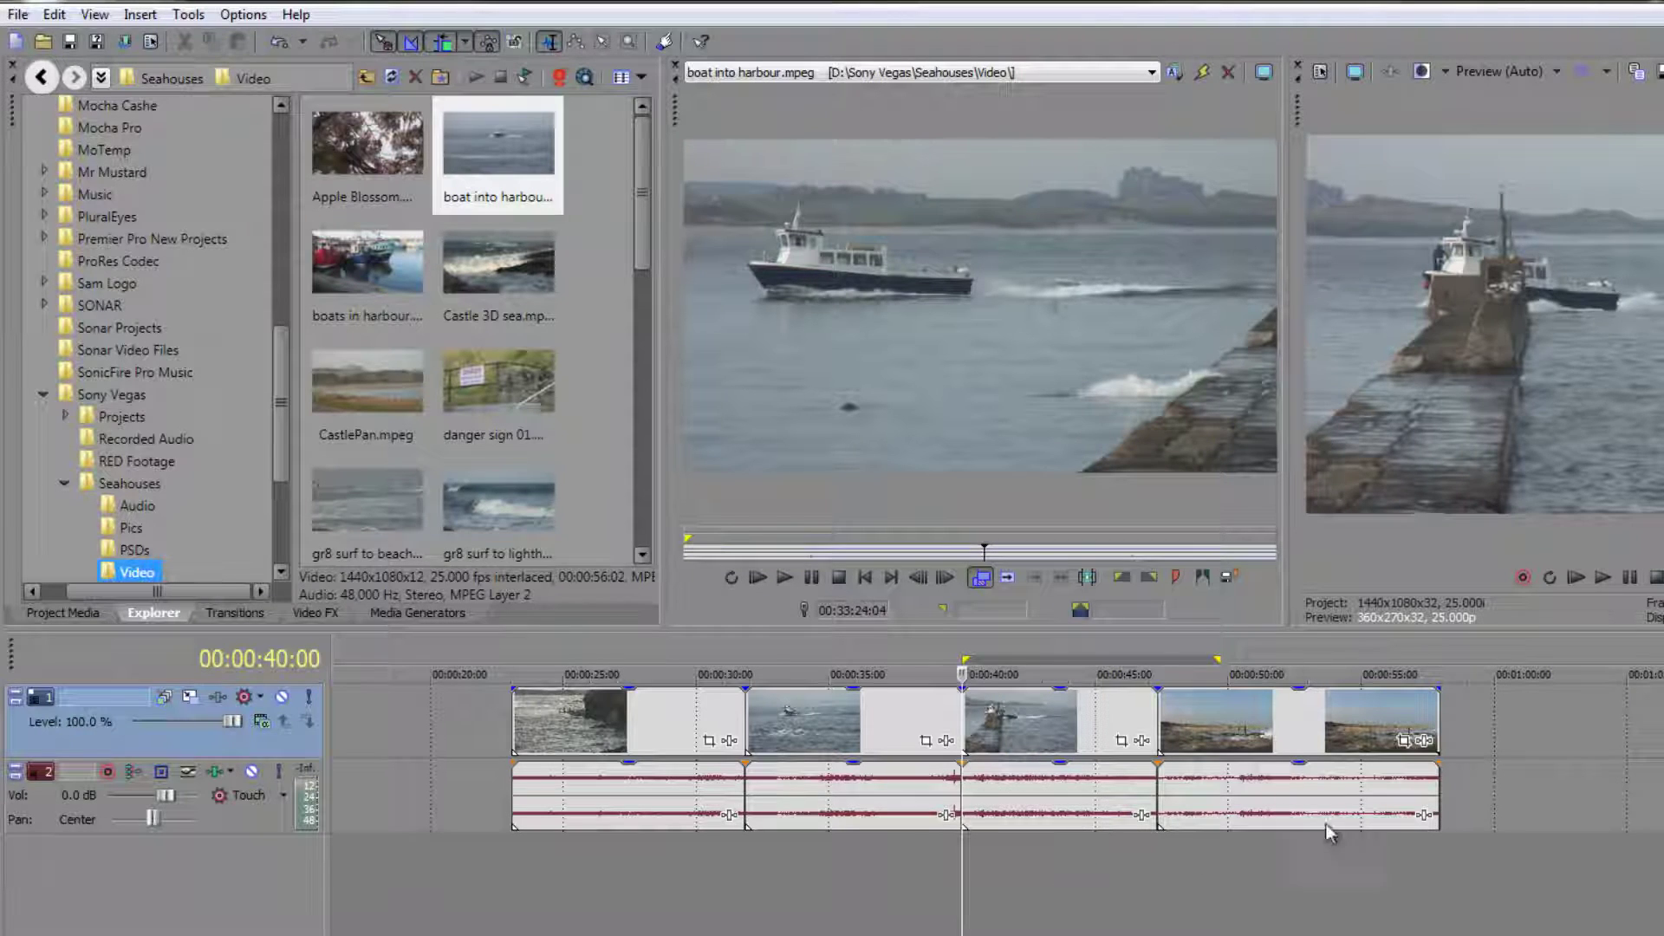
Insert the Trimmer's boat-into-harbour clip into the marked region with the A key, rippling later clips right
left_click(1598, 751)
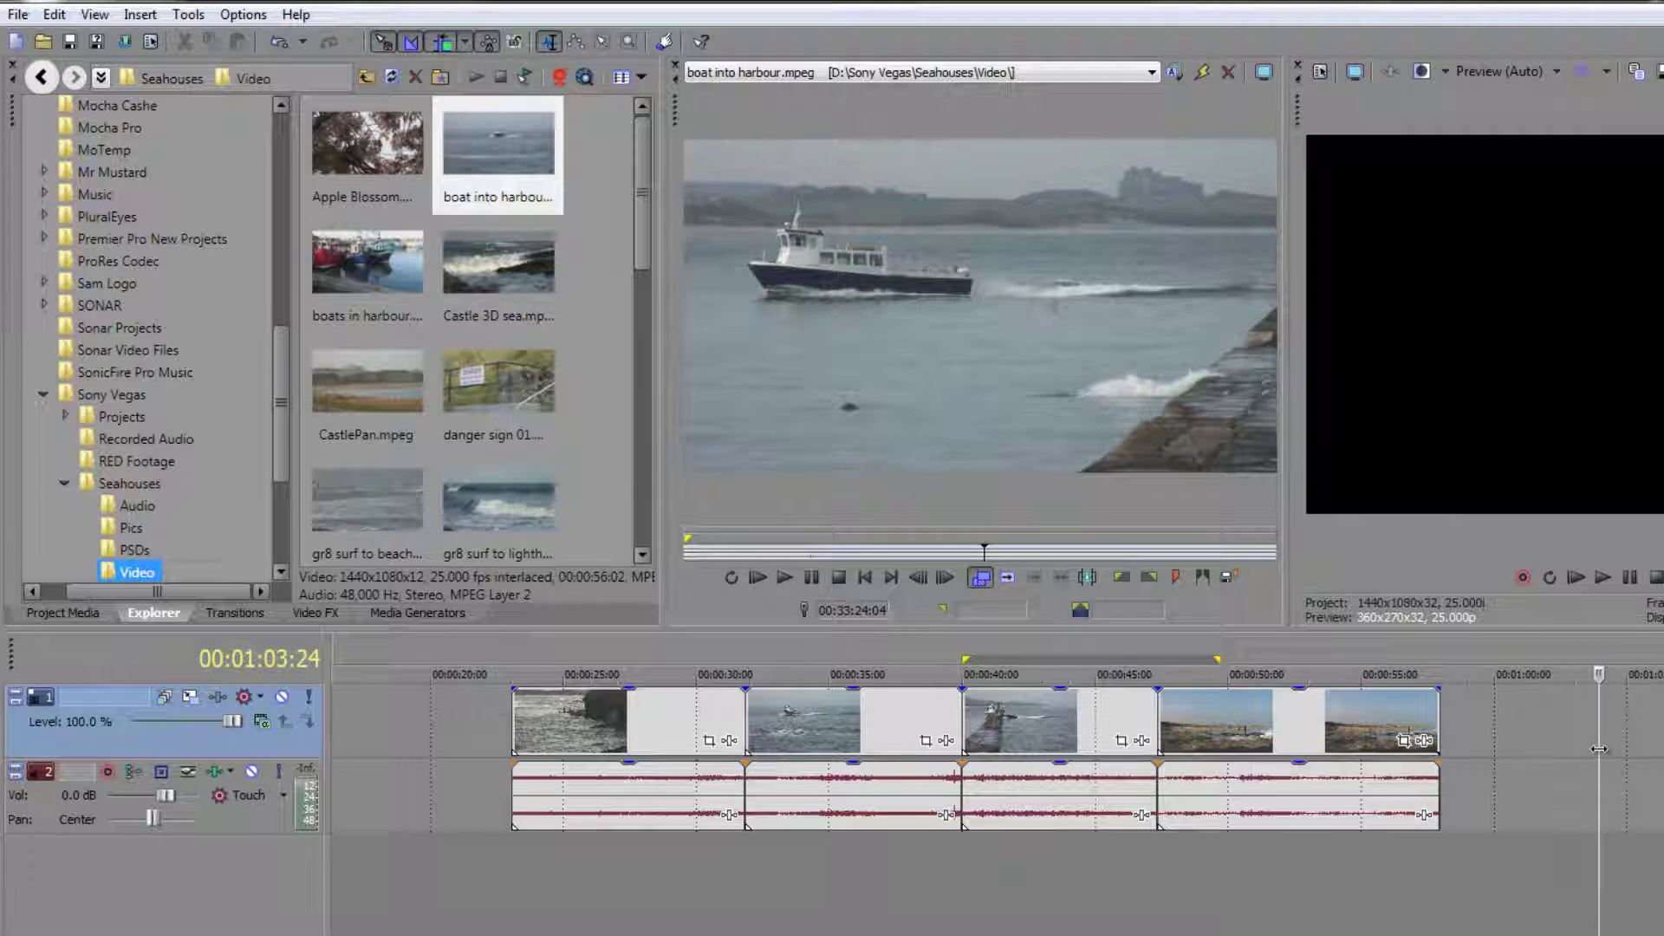
left_click(50, 17)
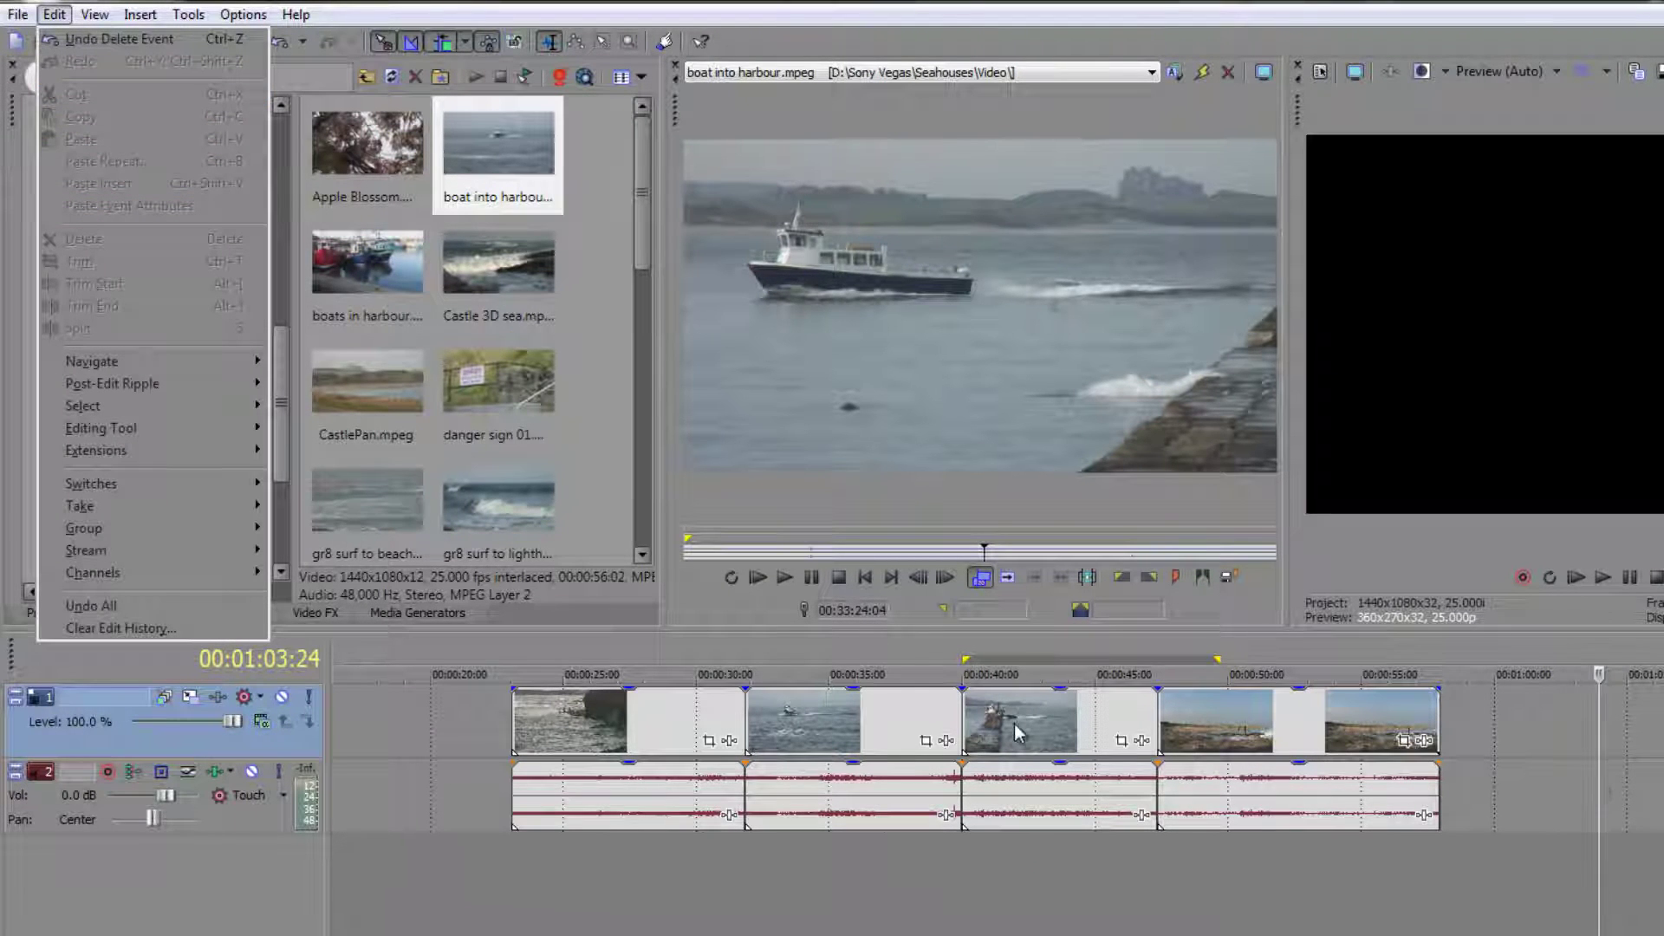
left_click(1599, 799)
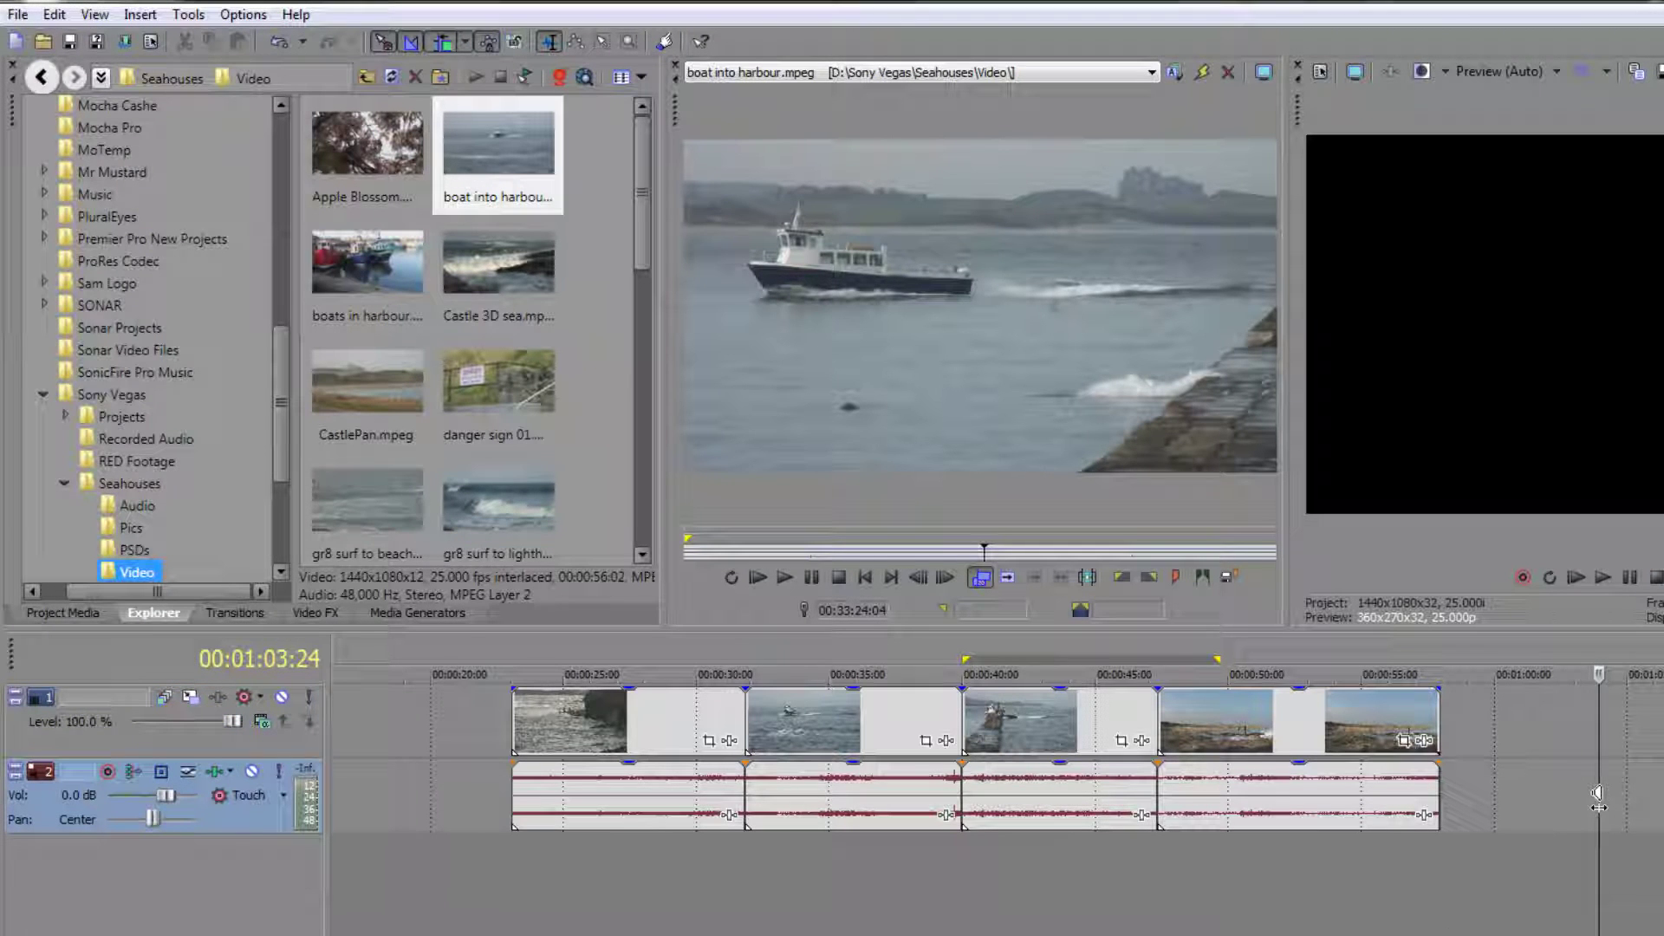
key("a")
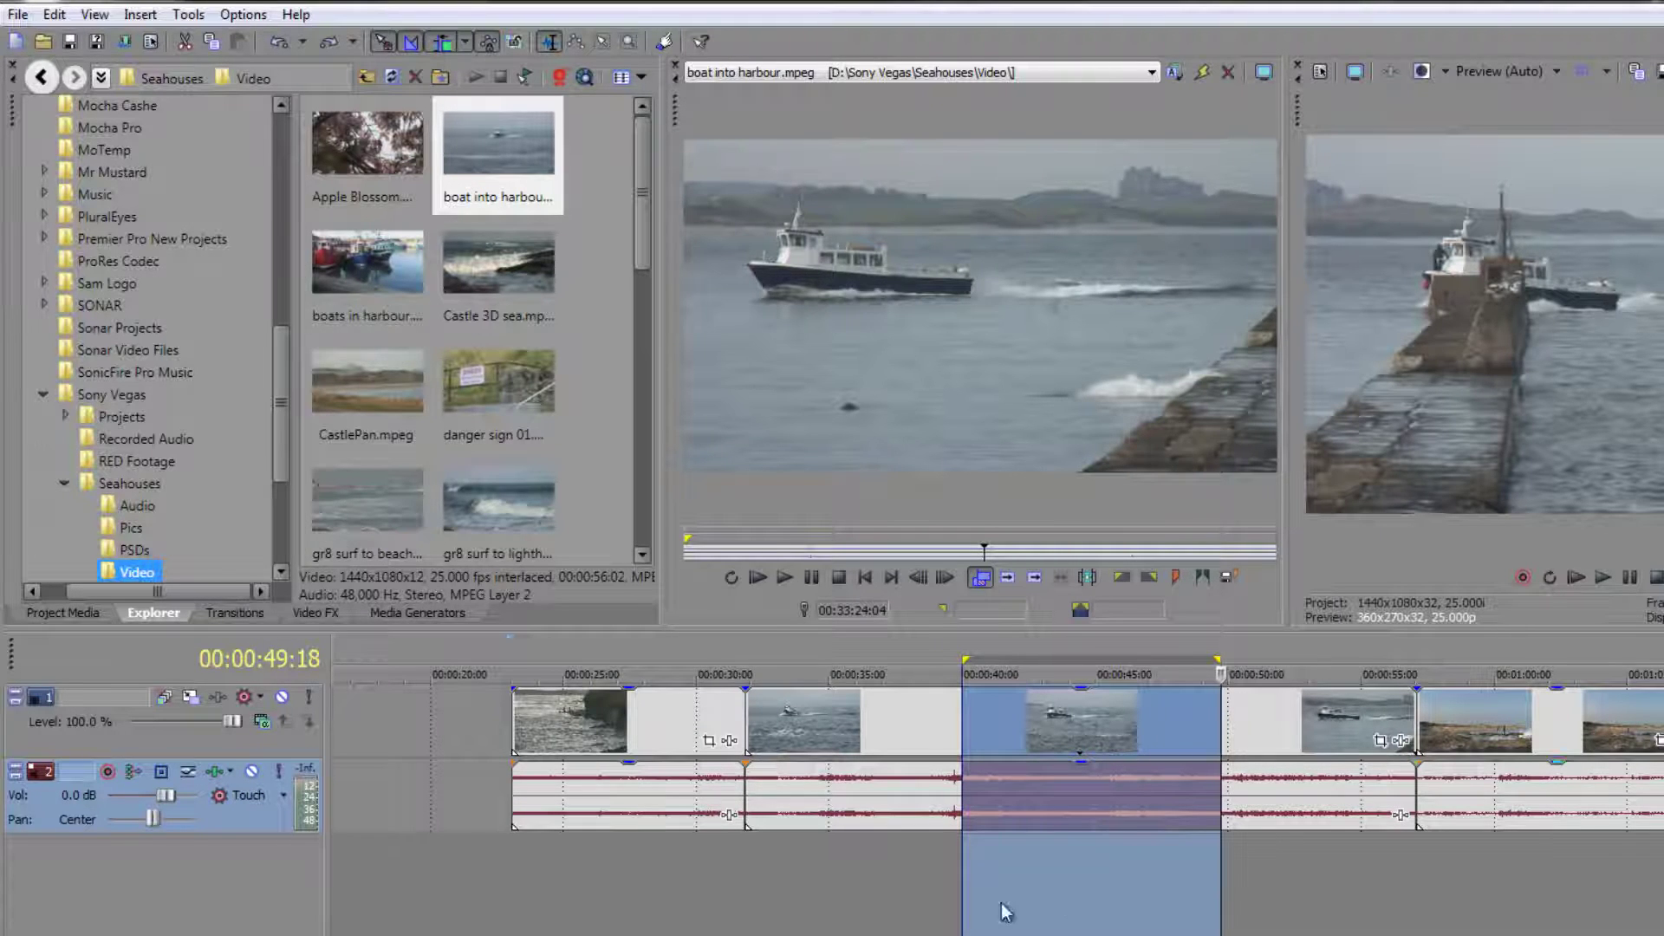
Copy the 39–49 second region and paste it as a new event at about 01:12
left_click(53, 15)
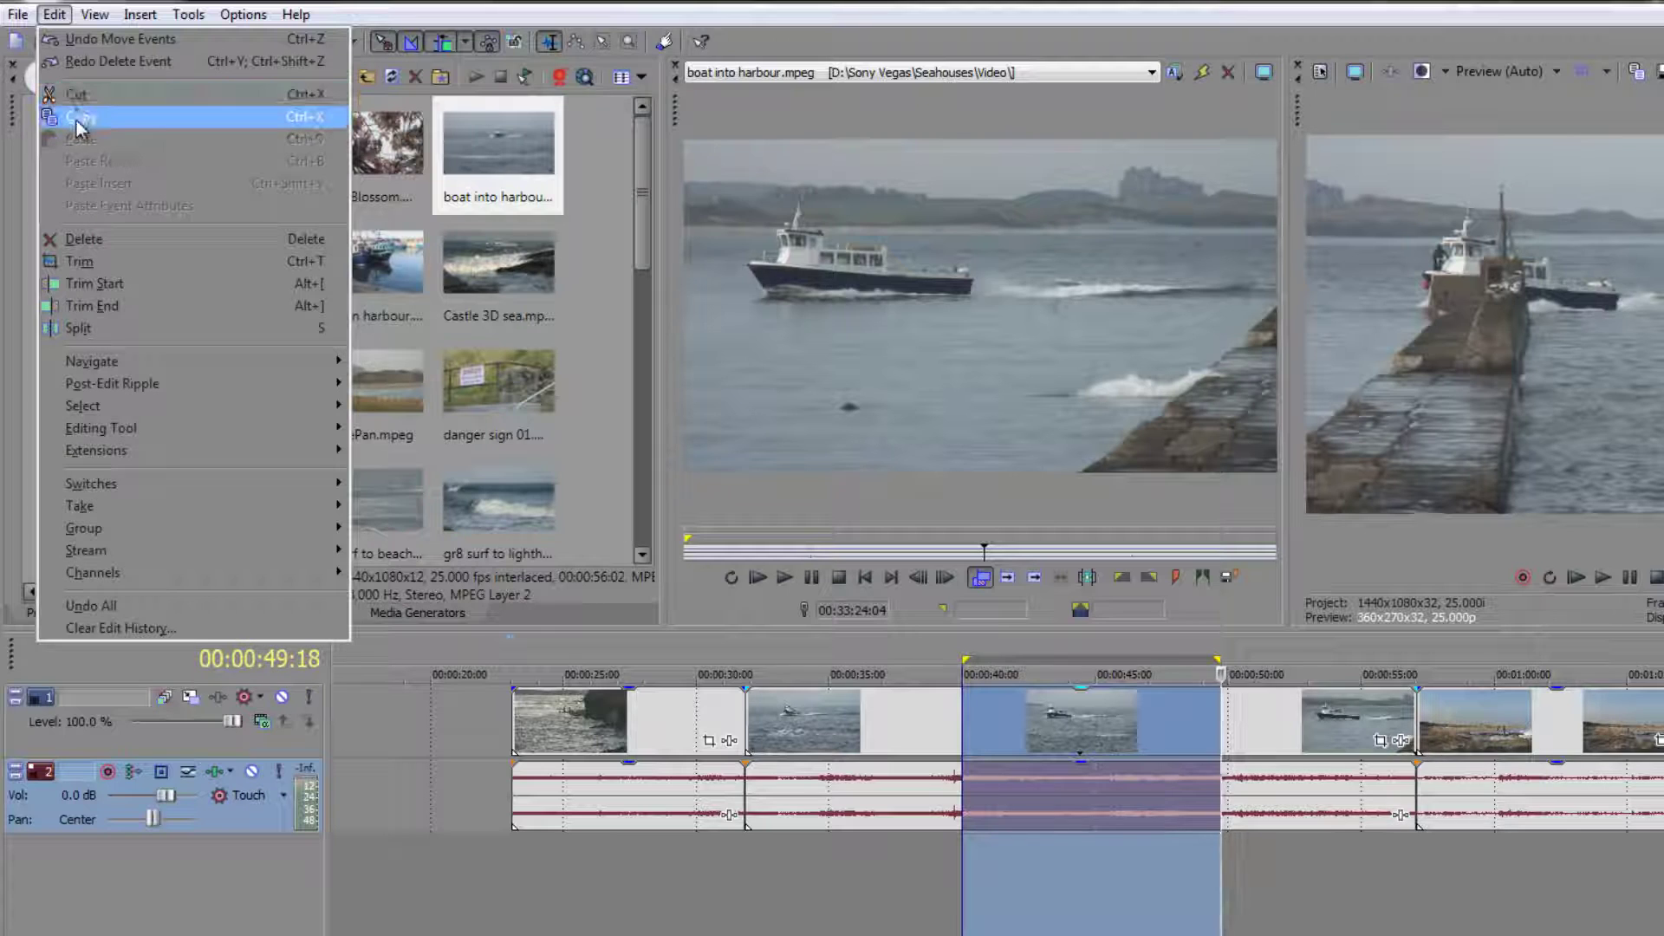
left_click(325, 114)
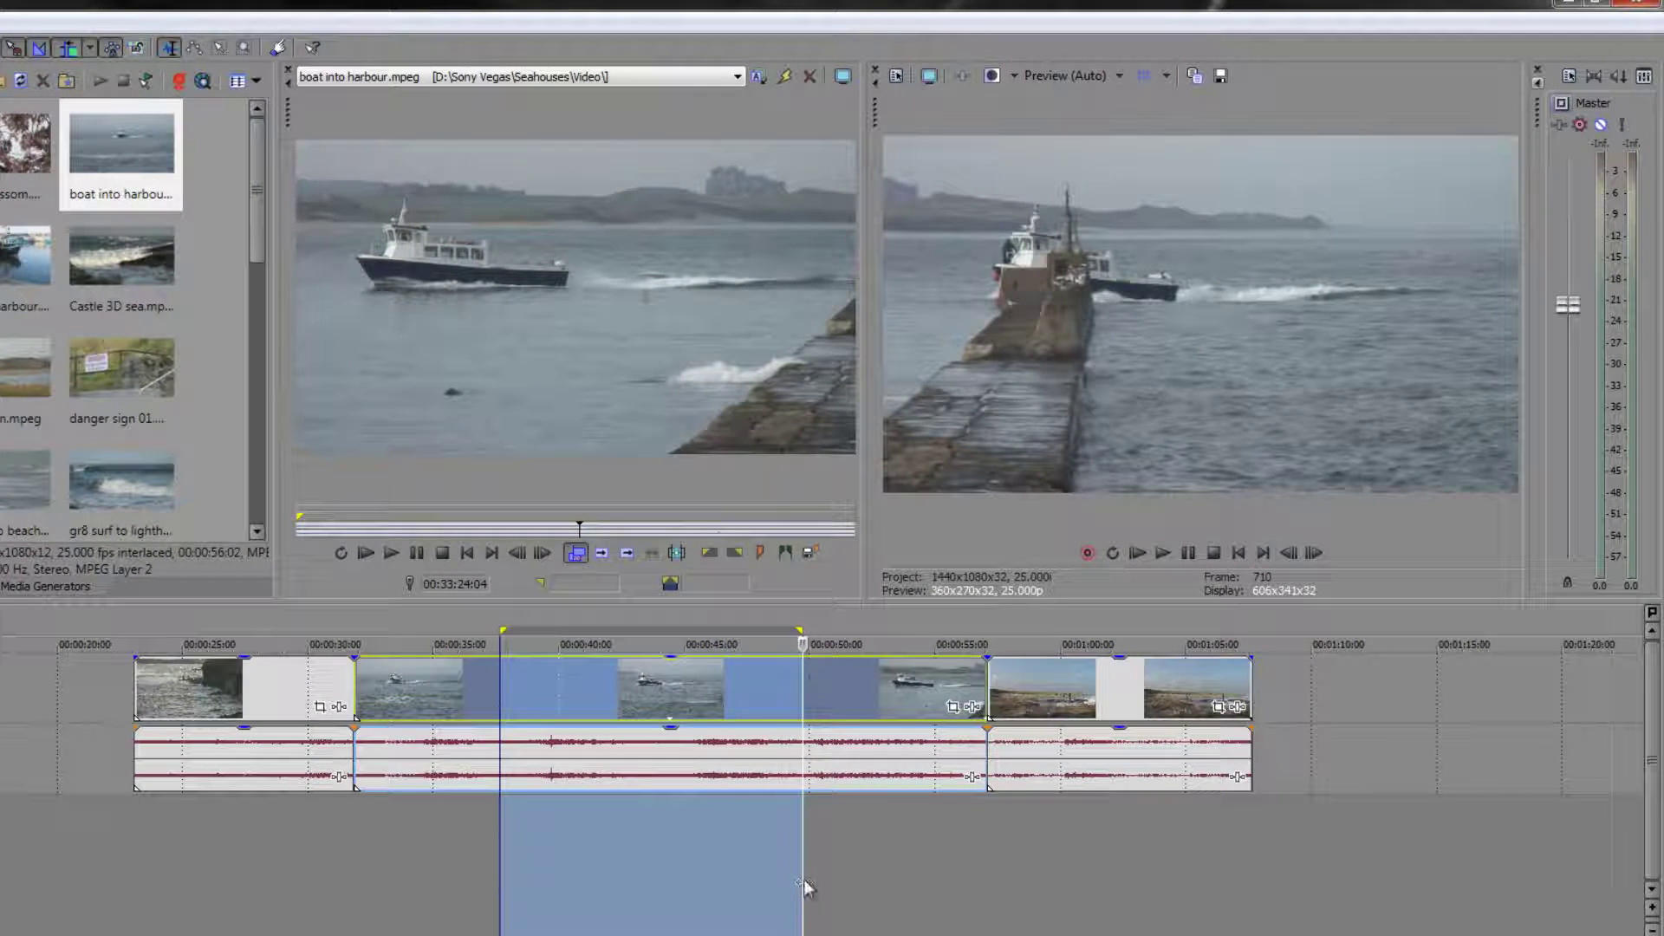
left_click(1364, 688)
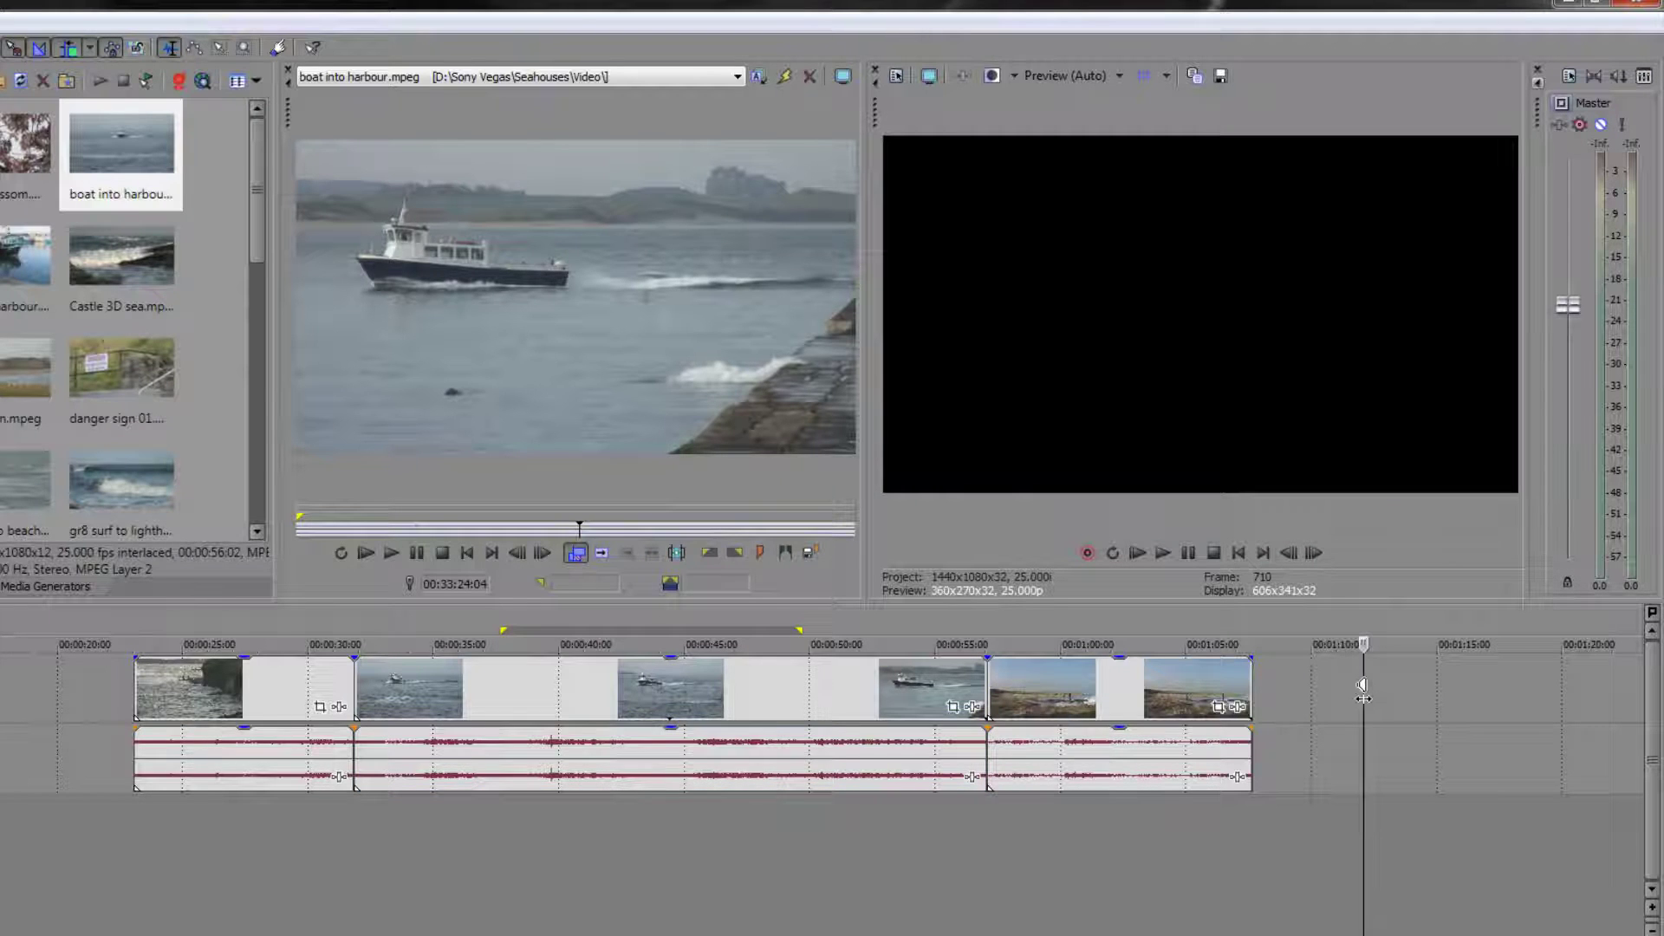
key("ctrl+v")
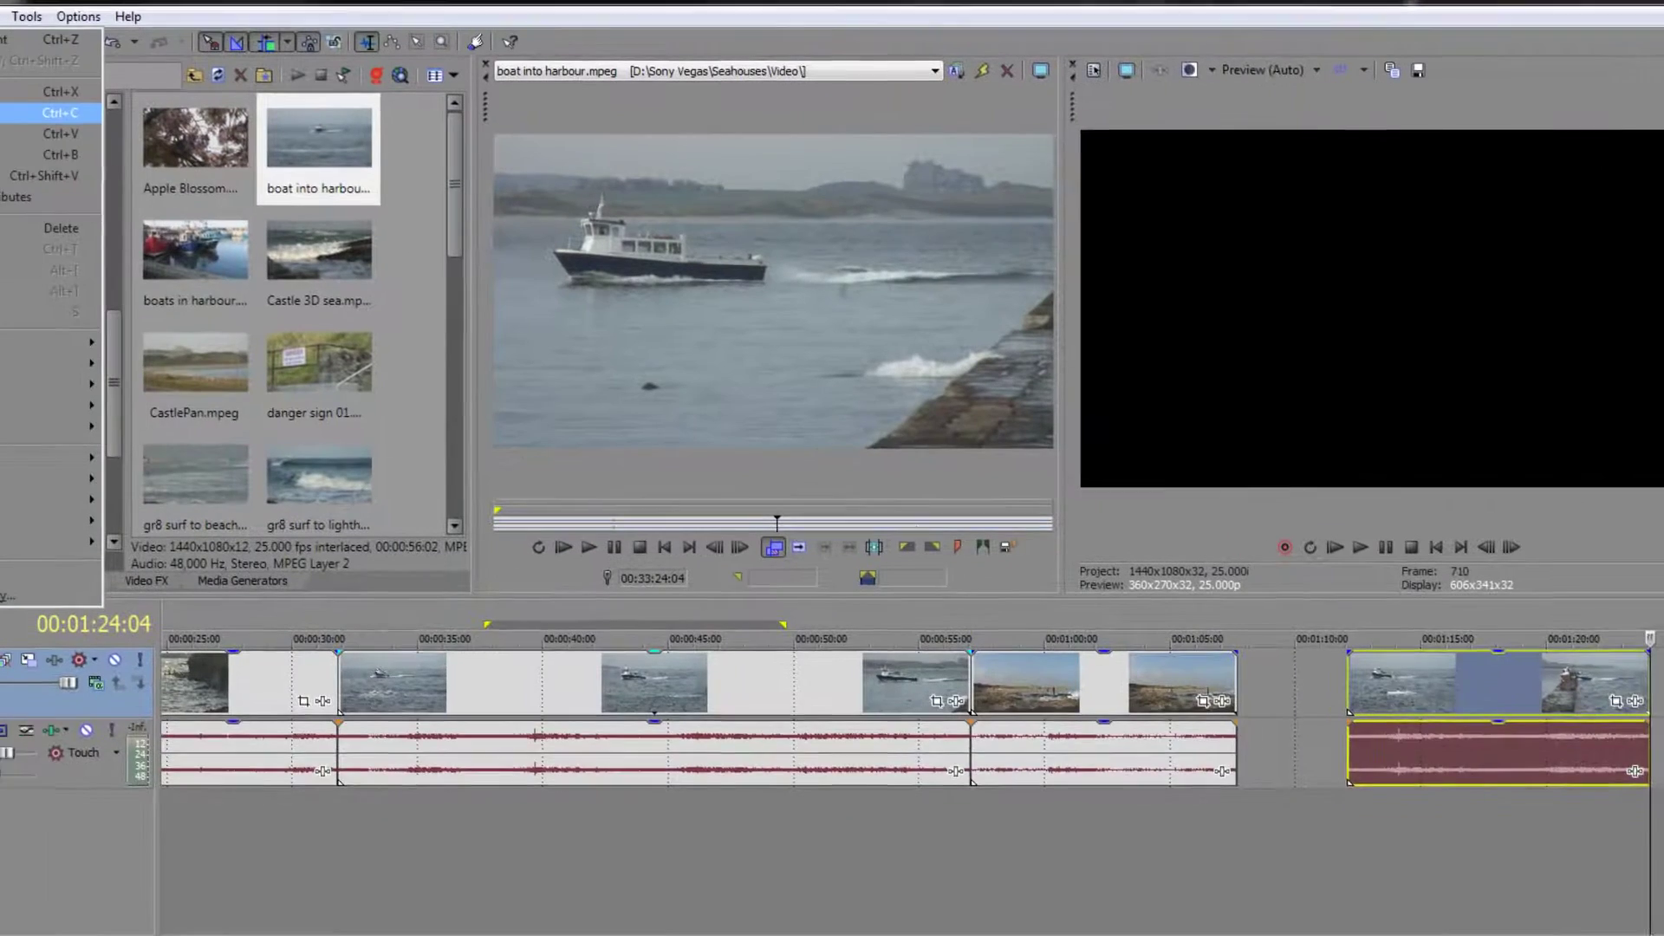
left_click(51, 12)
mouse_move(230, 16)
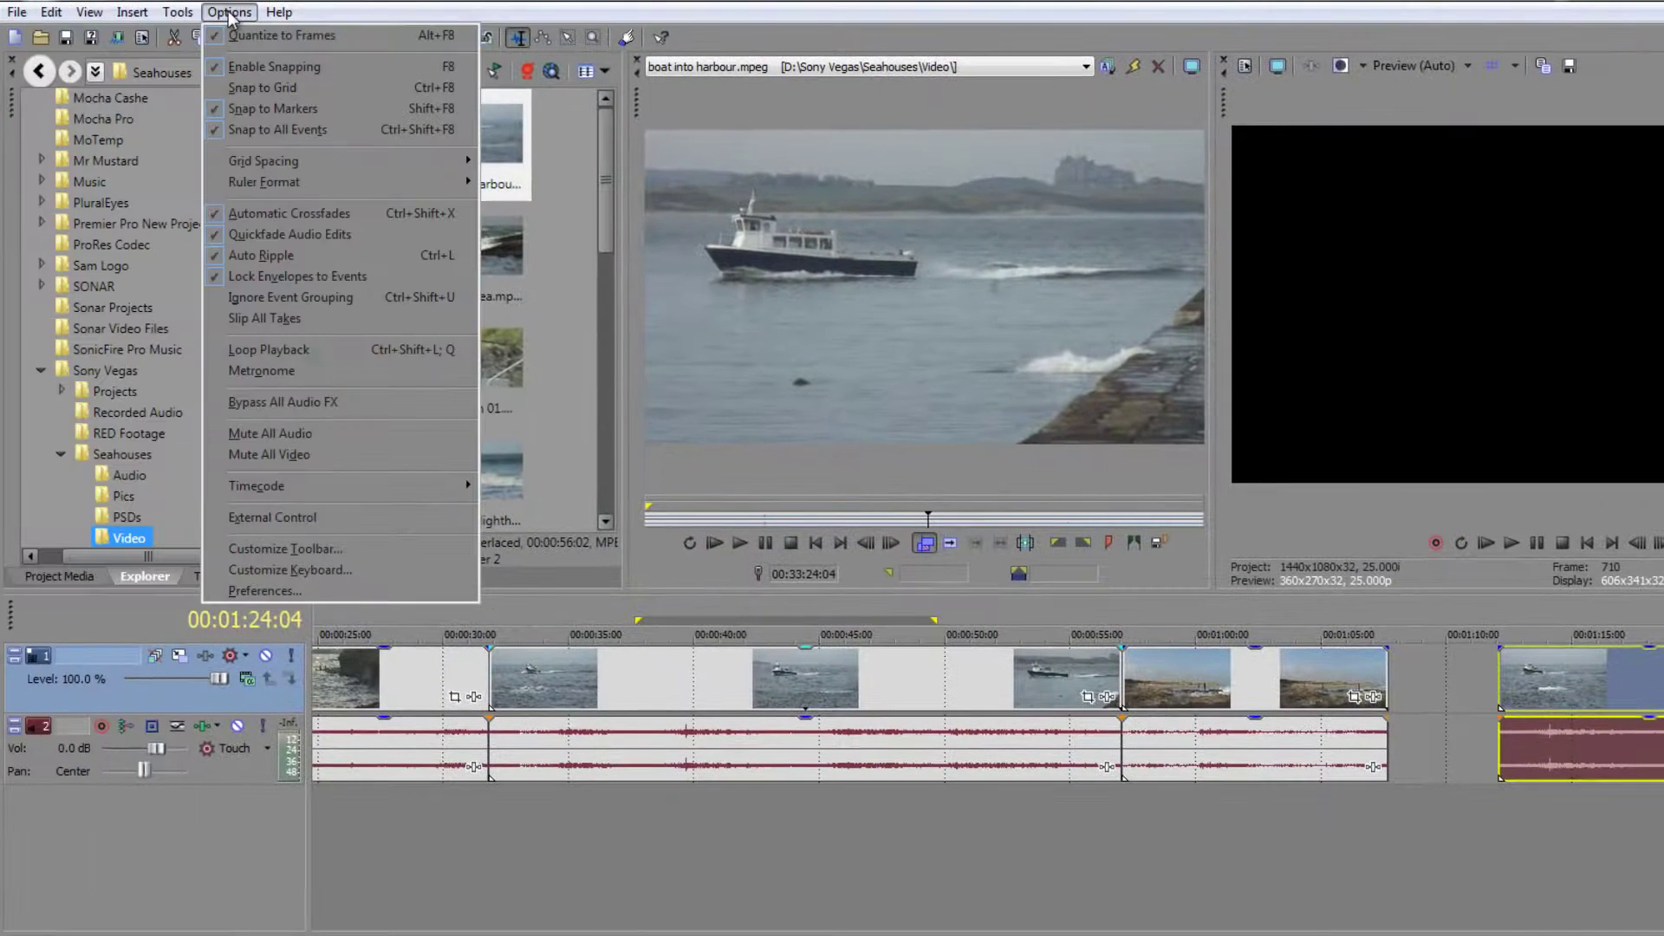
left_click(286, 569)
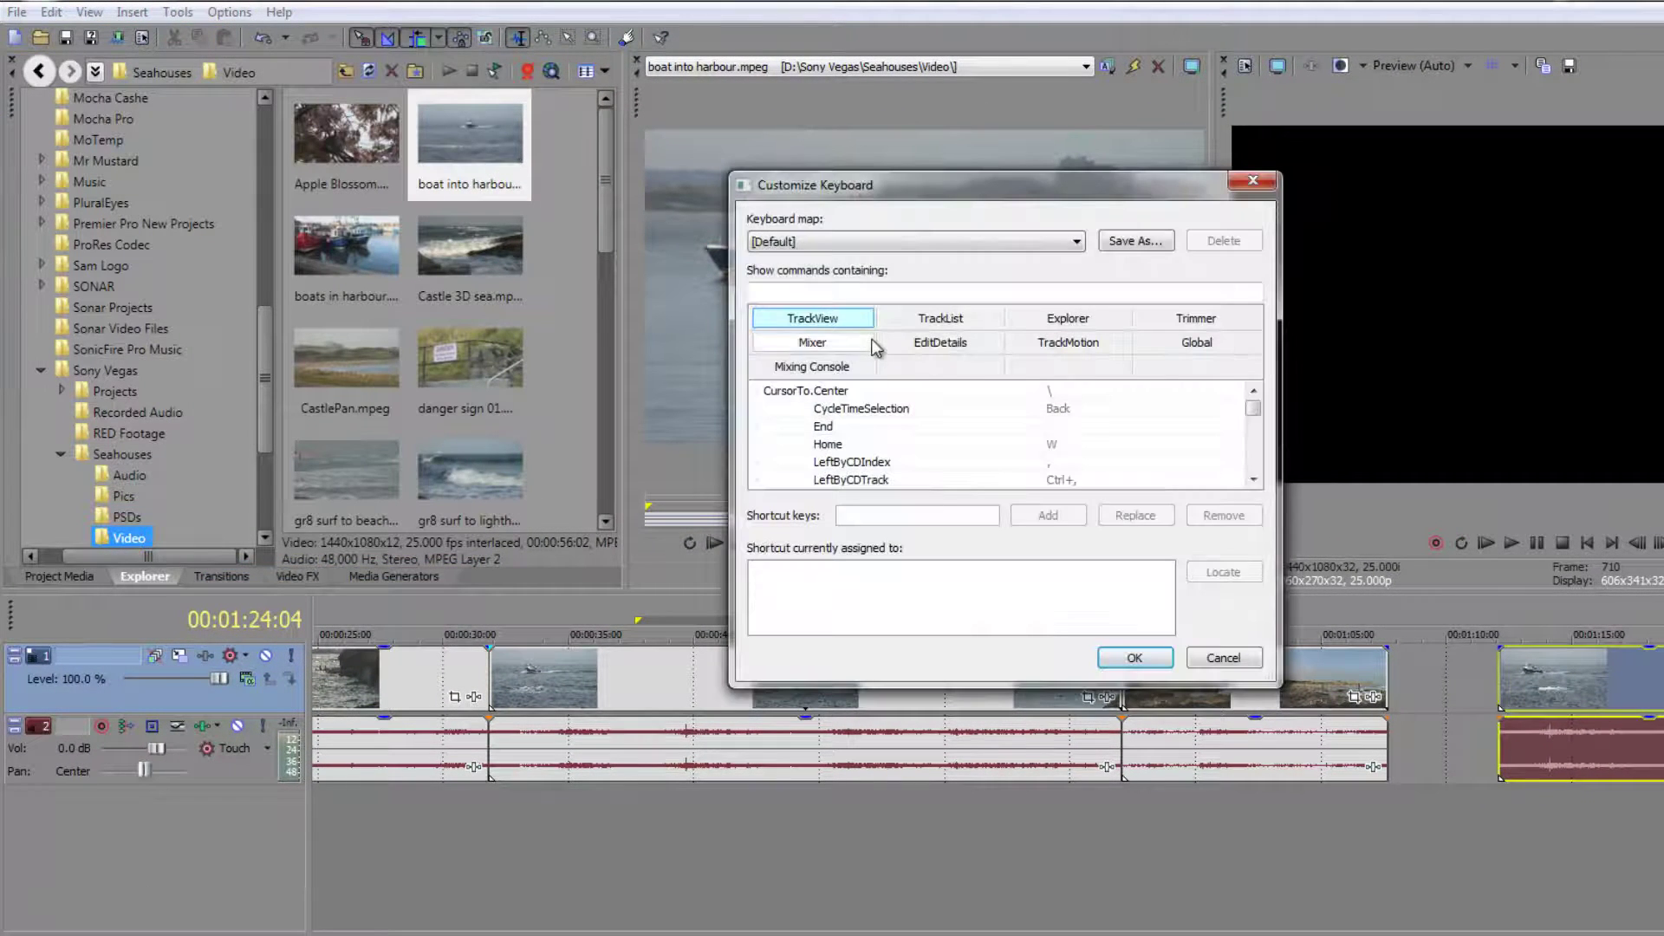
left_click_drag(895, 689, 893, 935)
left_click_drag(1245, 424, 1257, 490)
left_click_drag(1256, 518, 1259, 458)
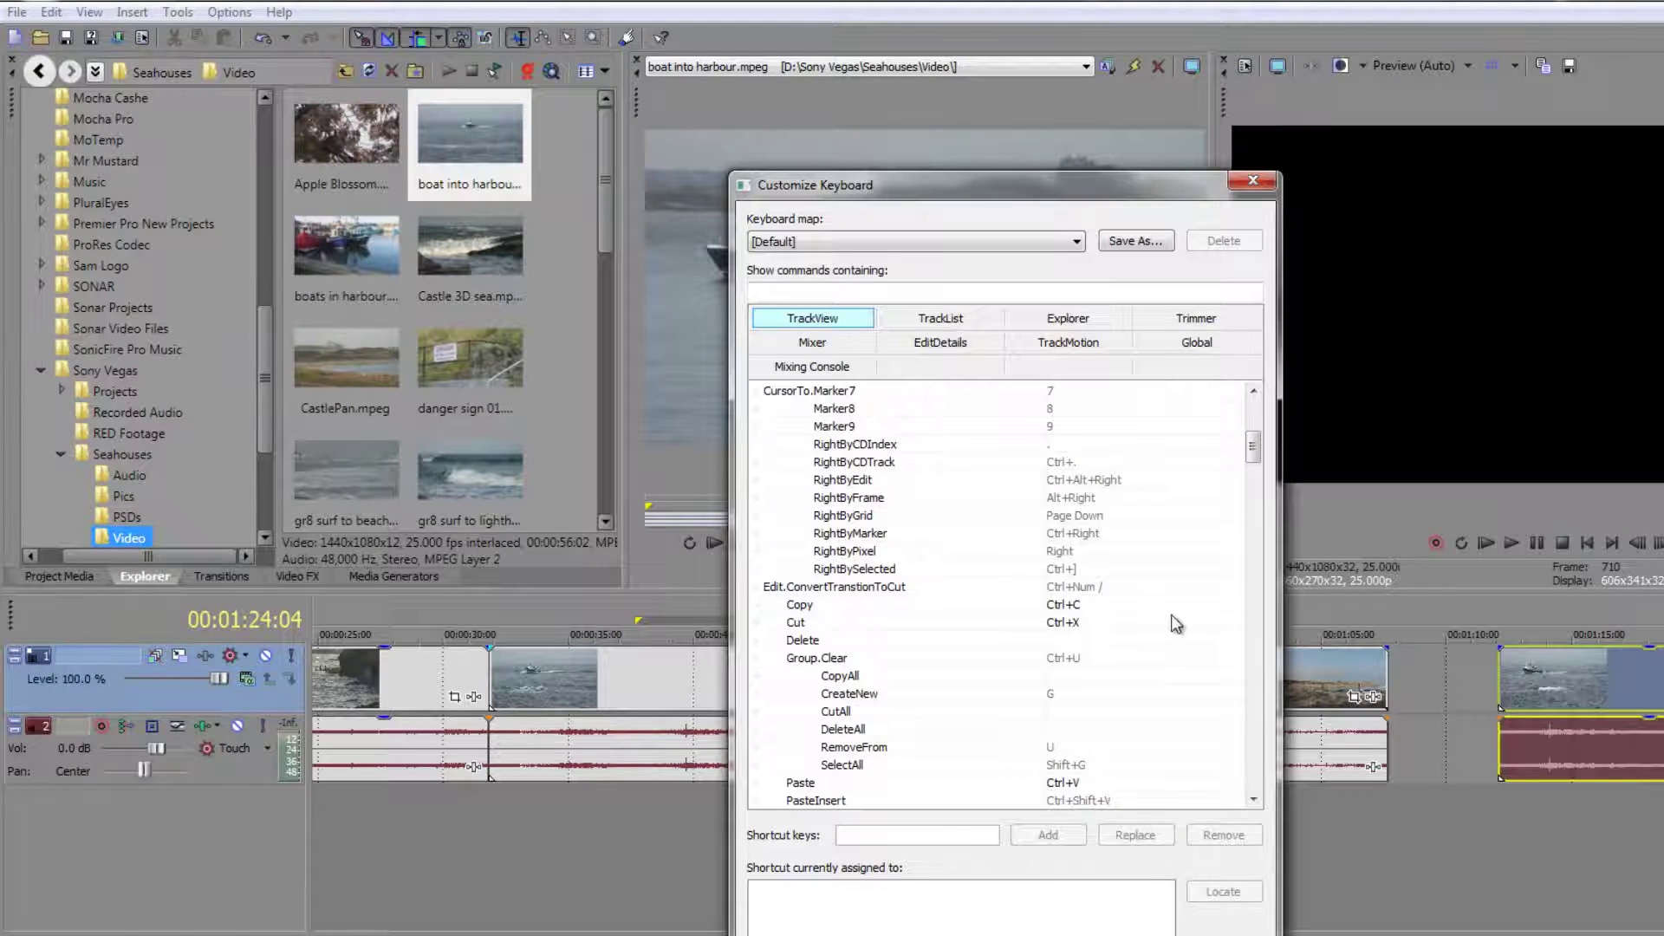
left_click(819, 604)
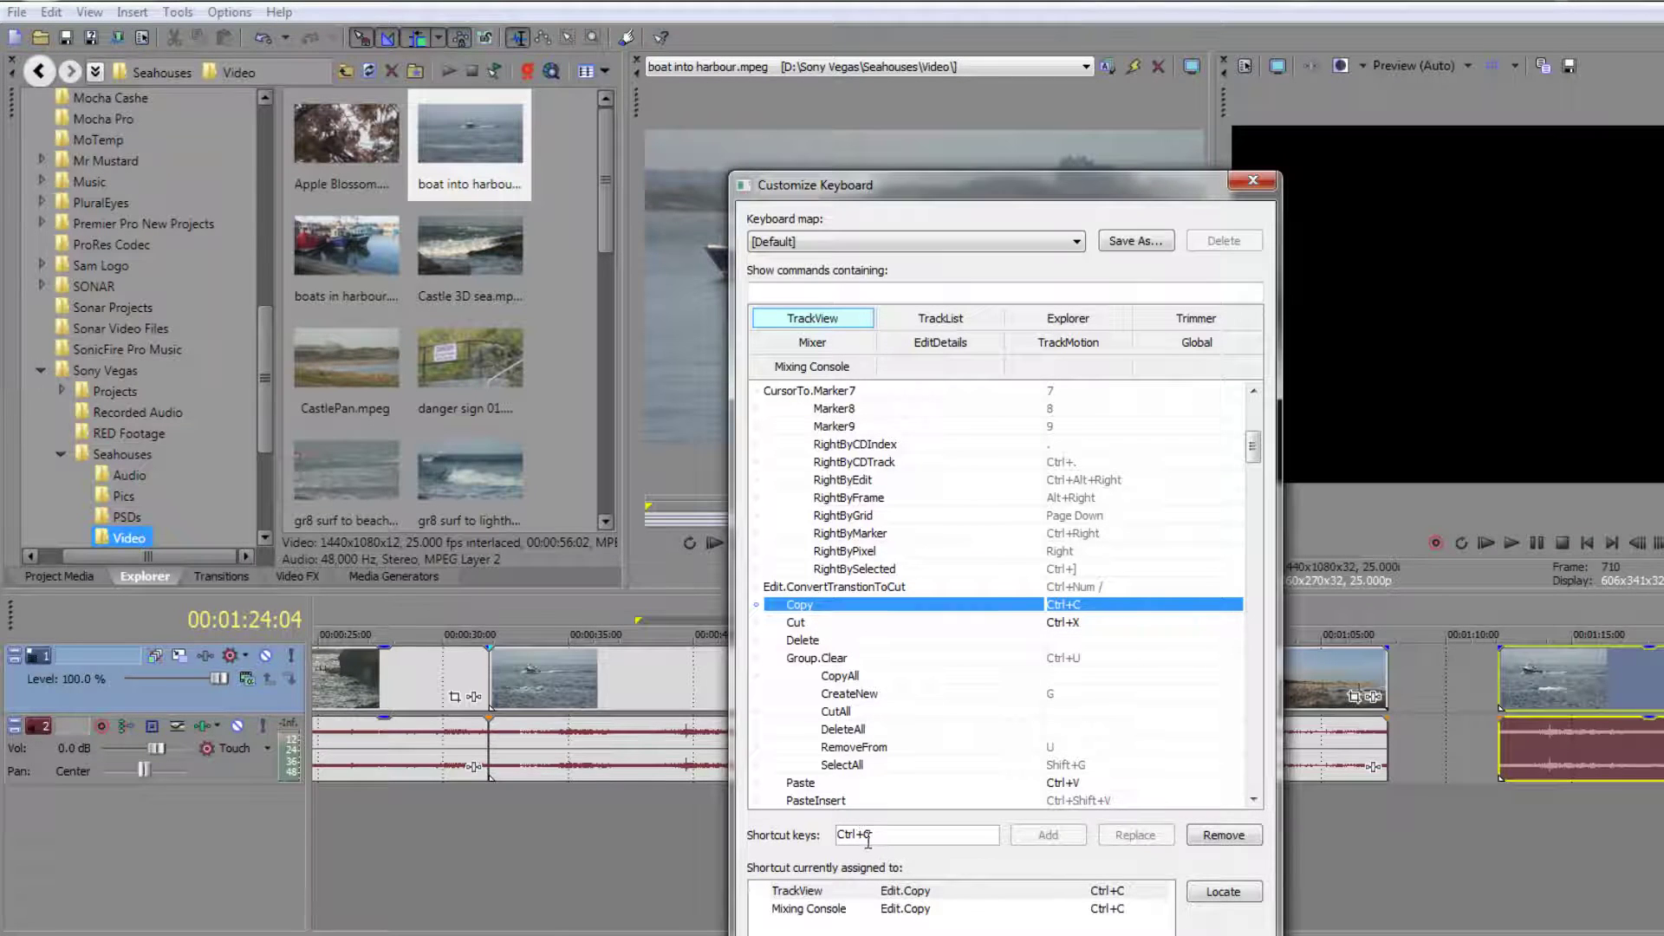
left_click(813, 622)
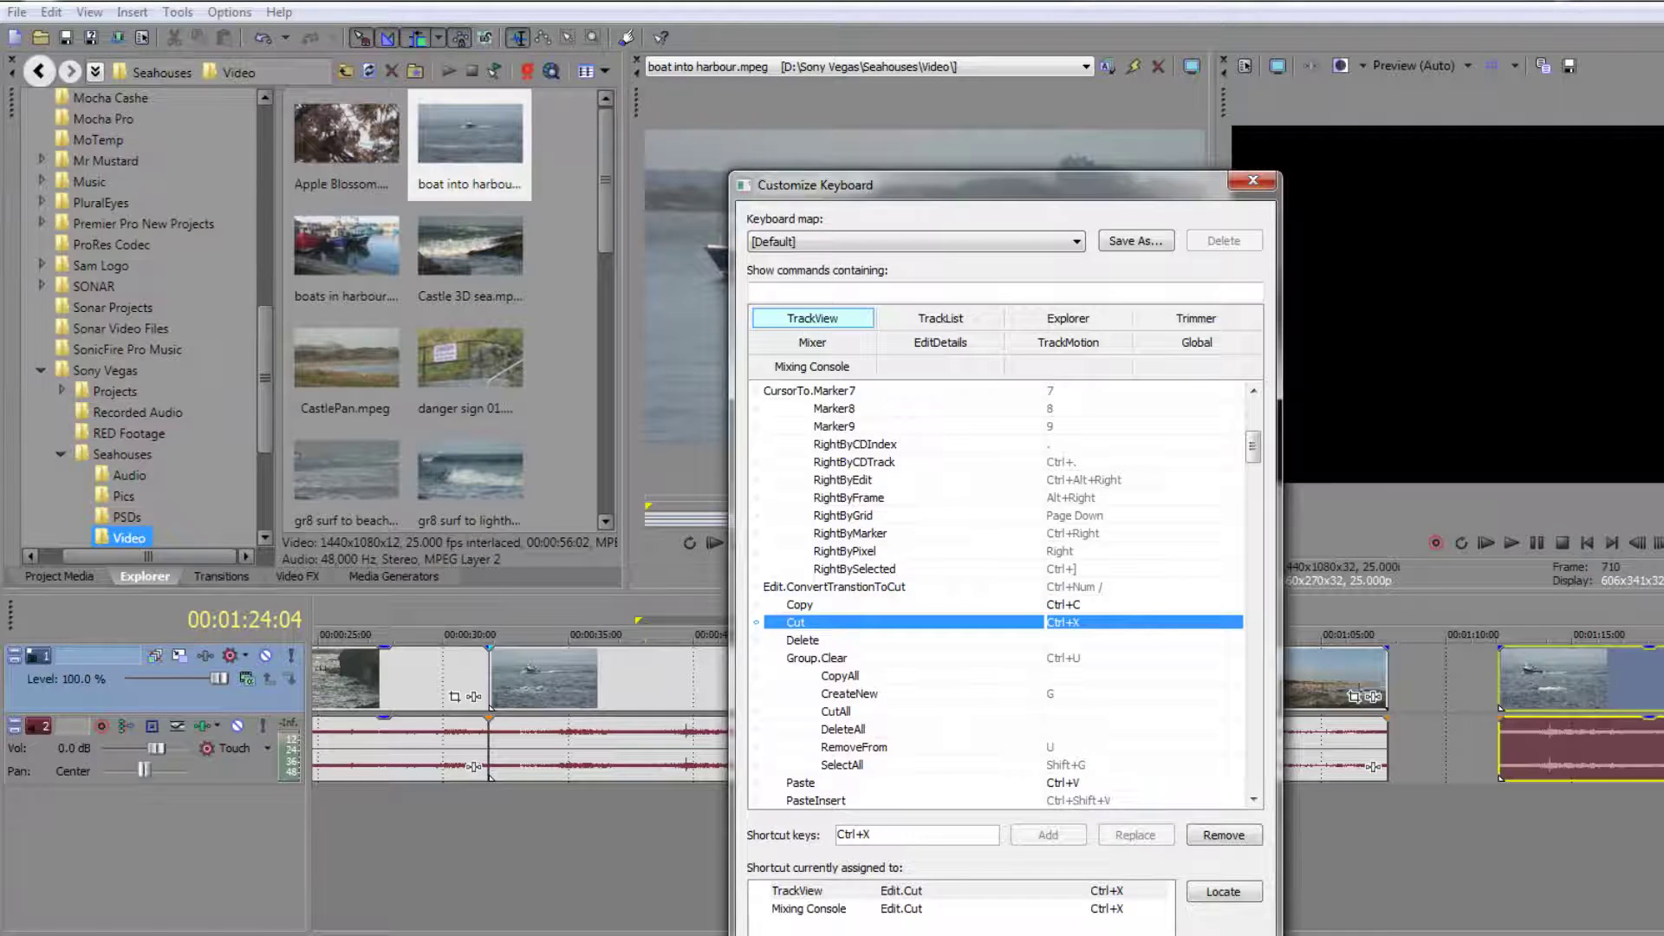
key("Escape")
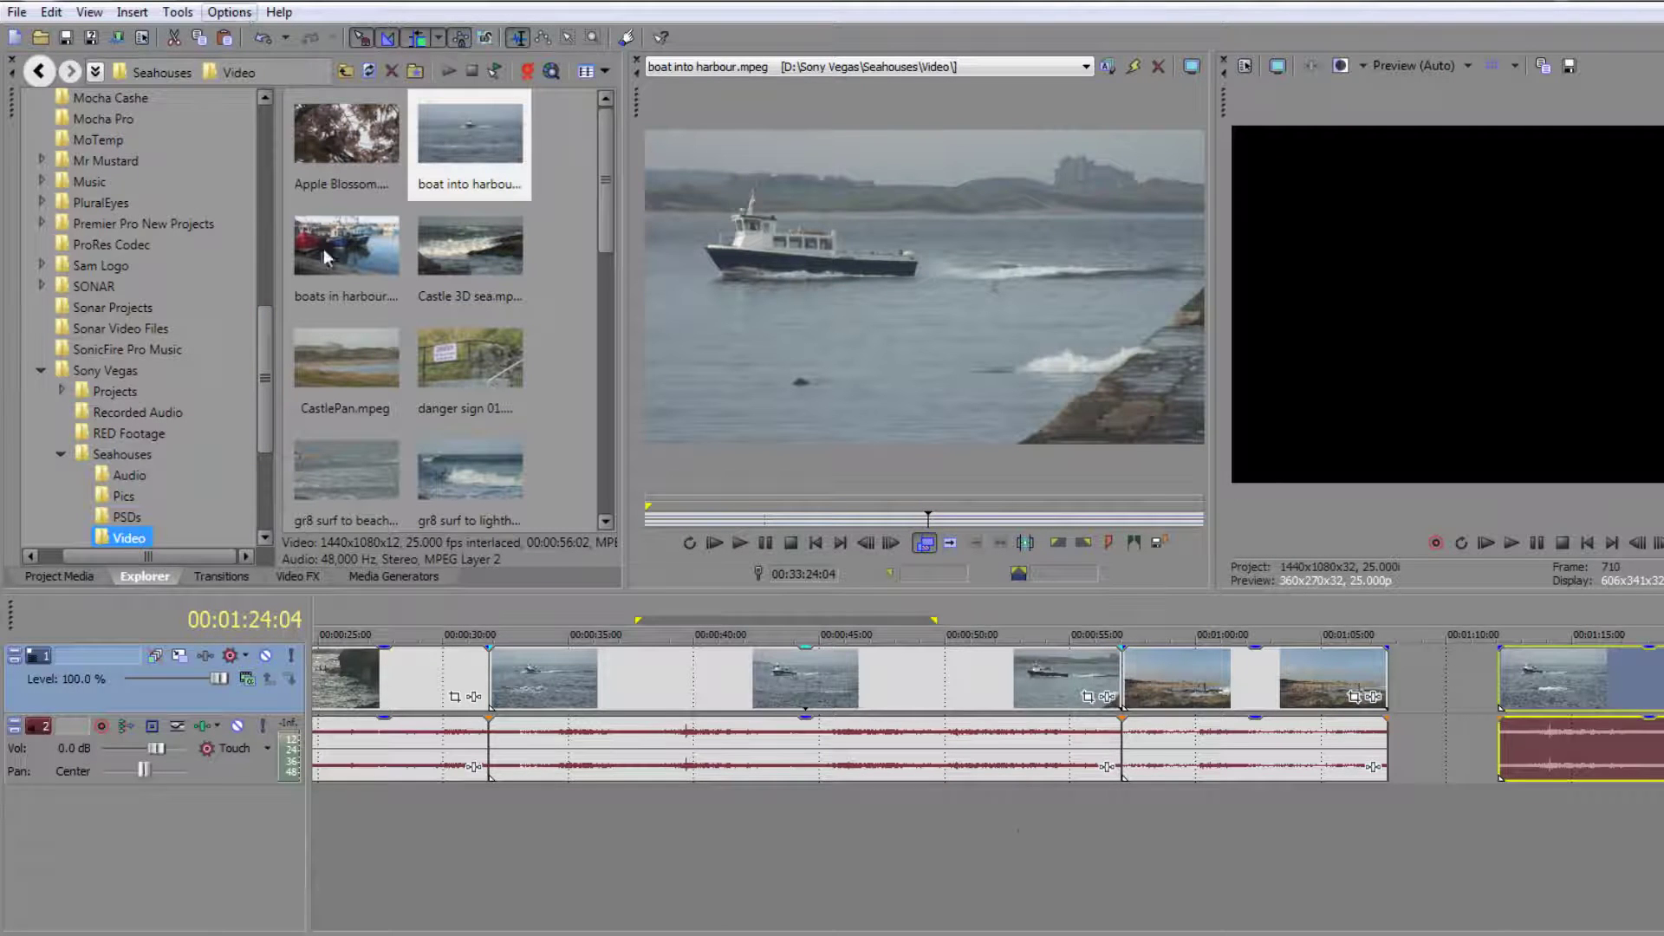
Cut away the pasted end event and select the region from about 38 to 51 seconds
key("ctrl+x")
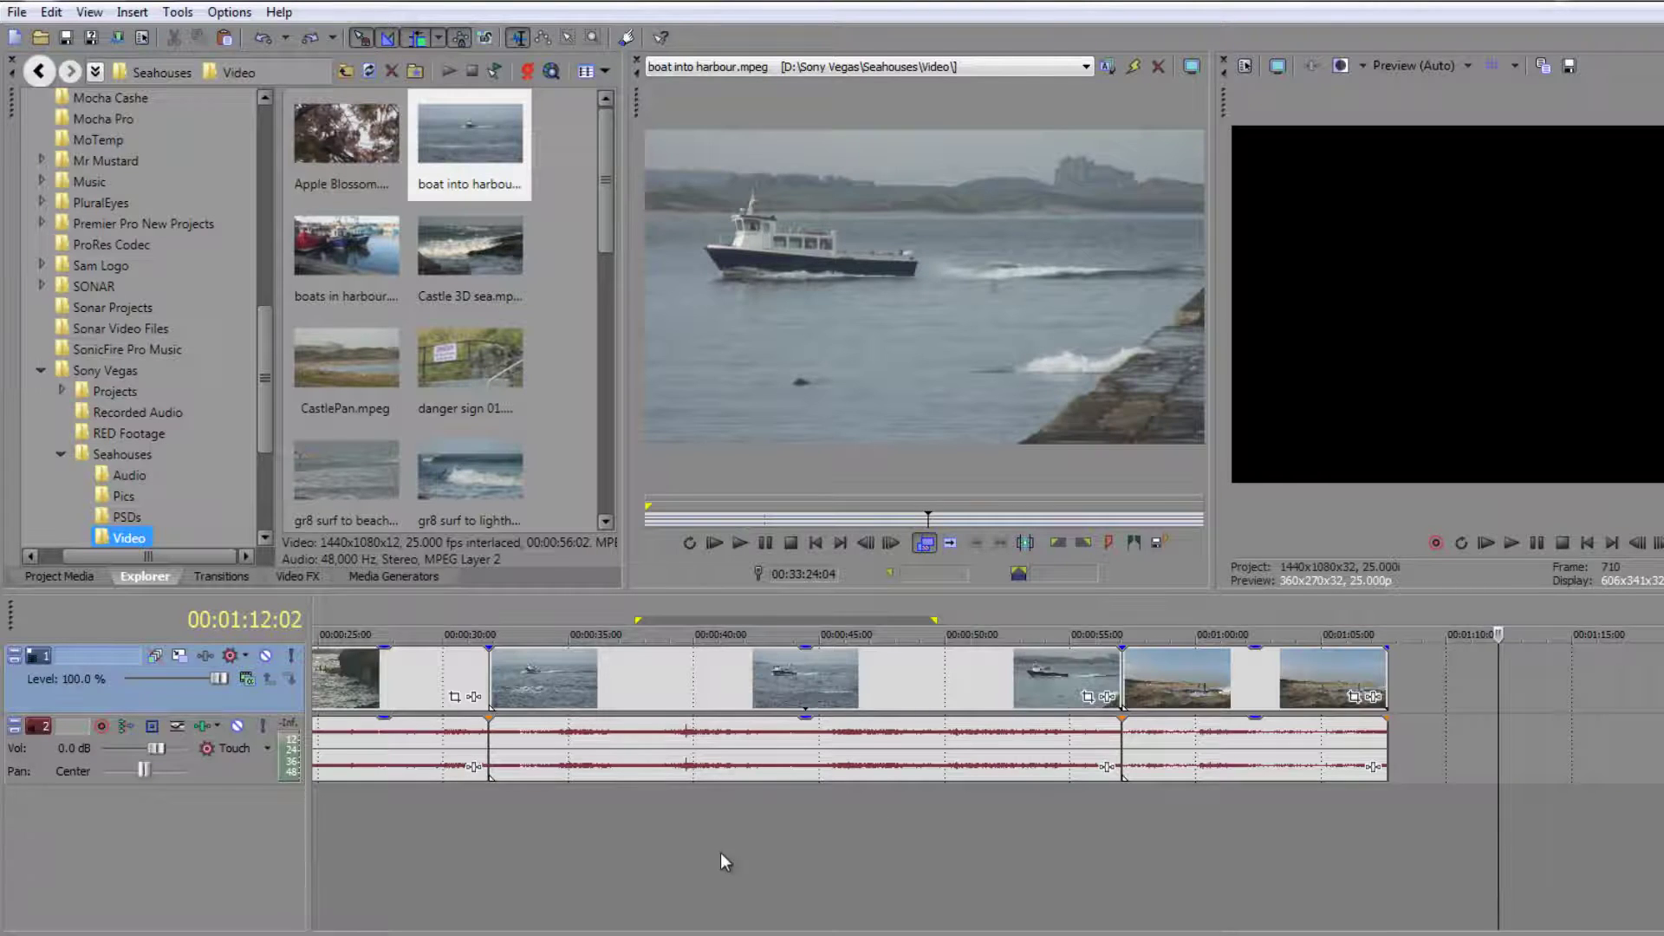
left_click_drag(647, 858, 969, 871)
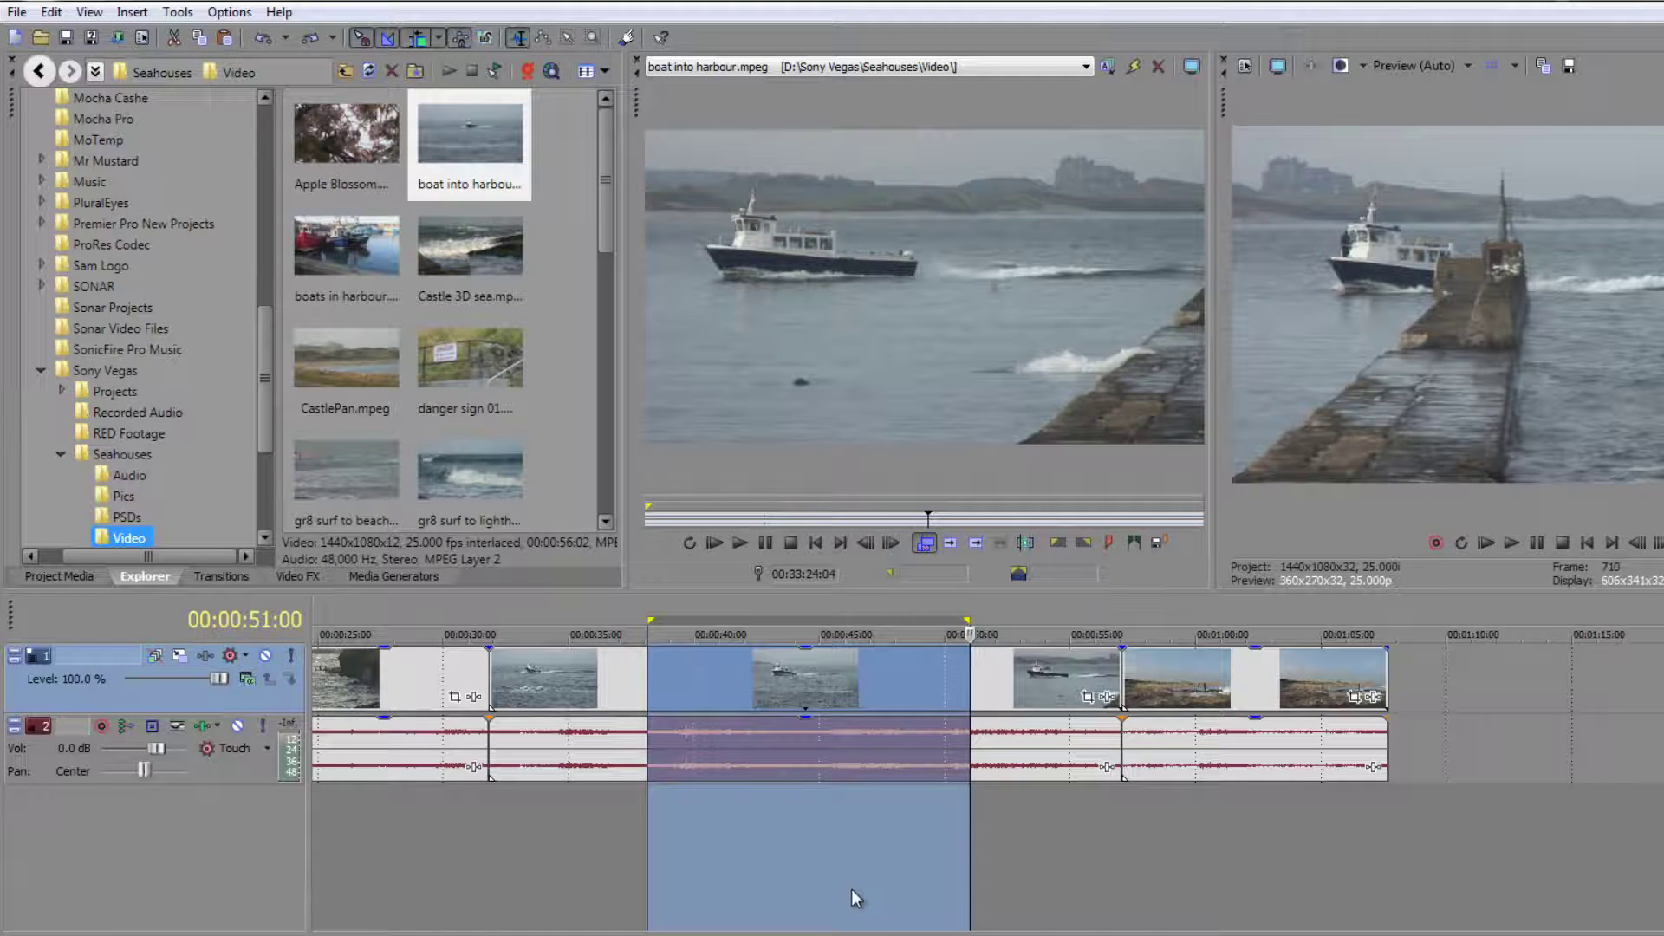
Cut the 38–51 second region, closing the gap, and paste it at 00:01:00:00
left_click(51, 12)
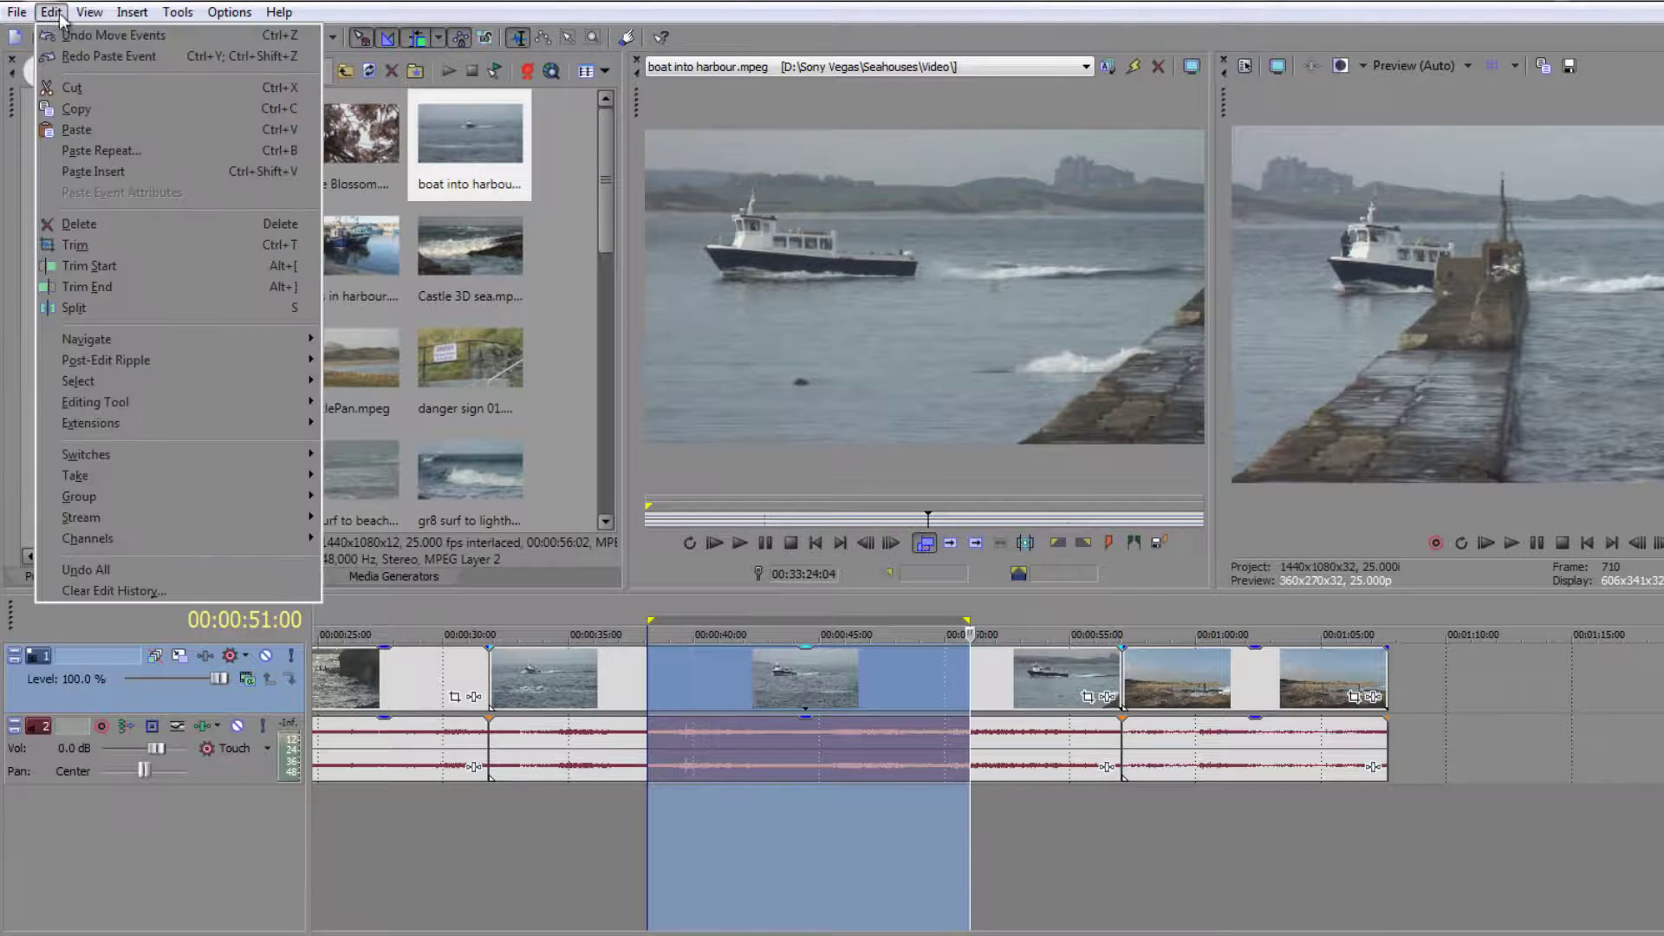
left_click(85, 90)
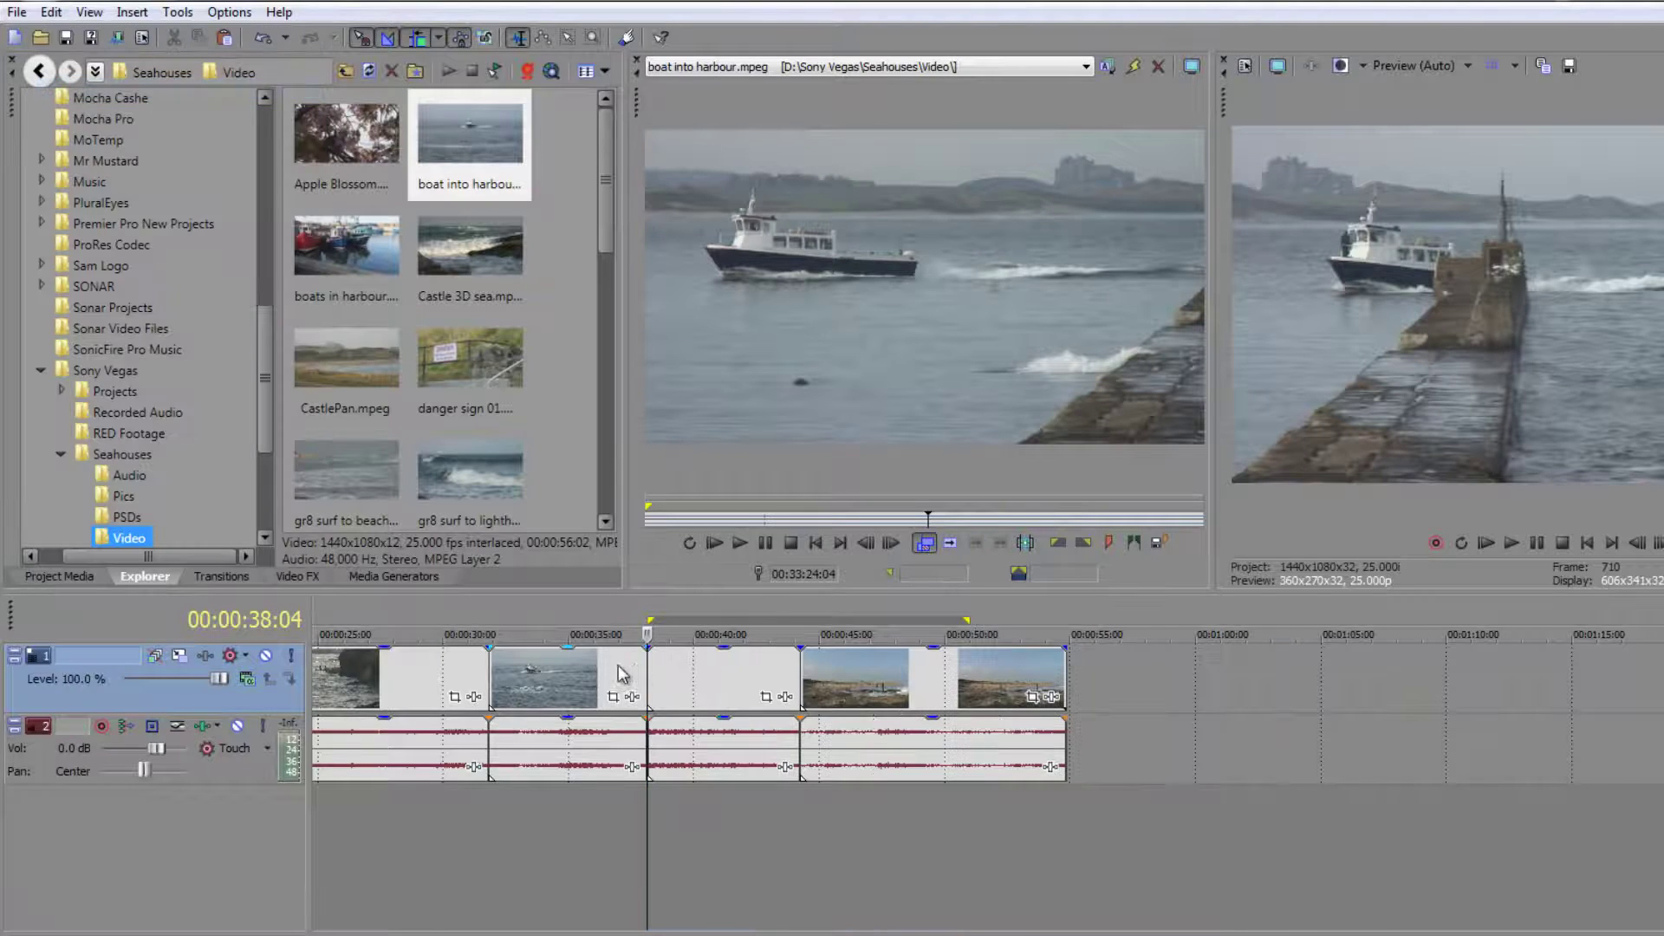
left_click(1195, 672)
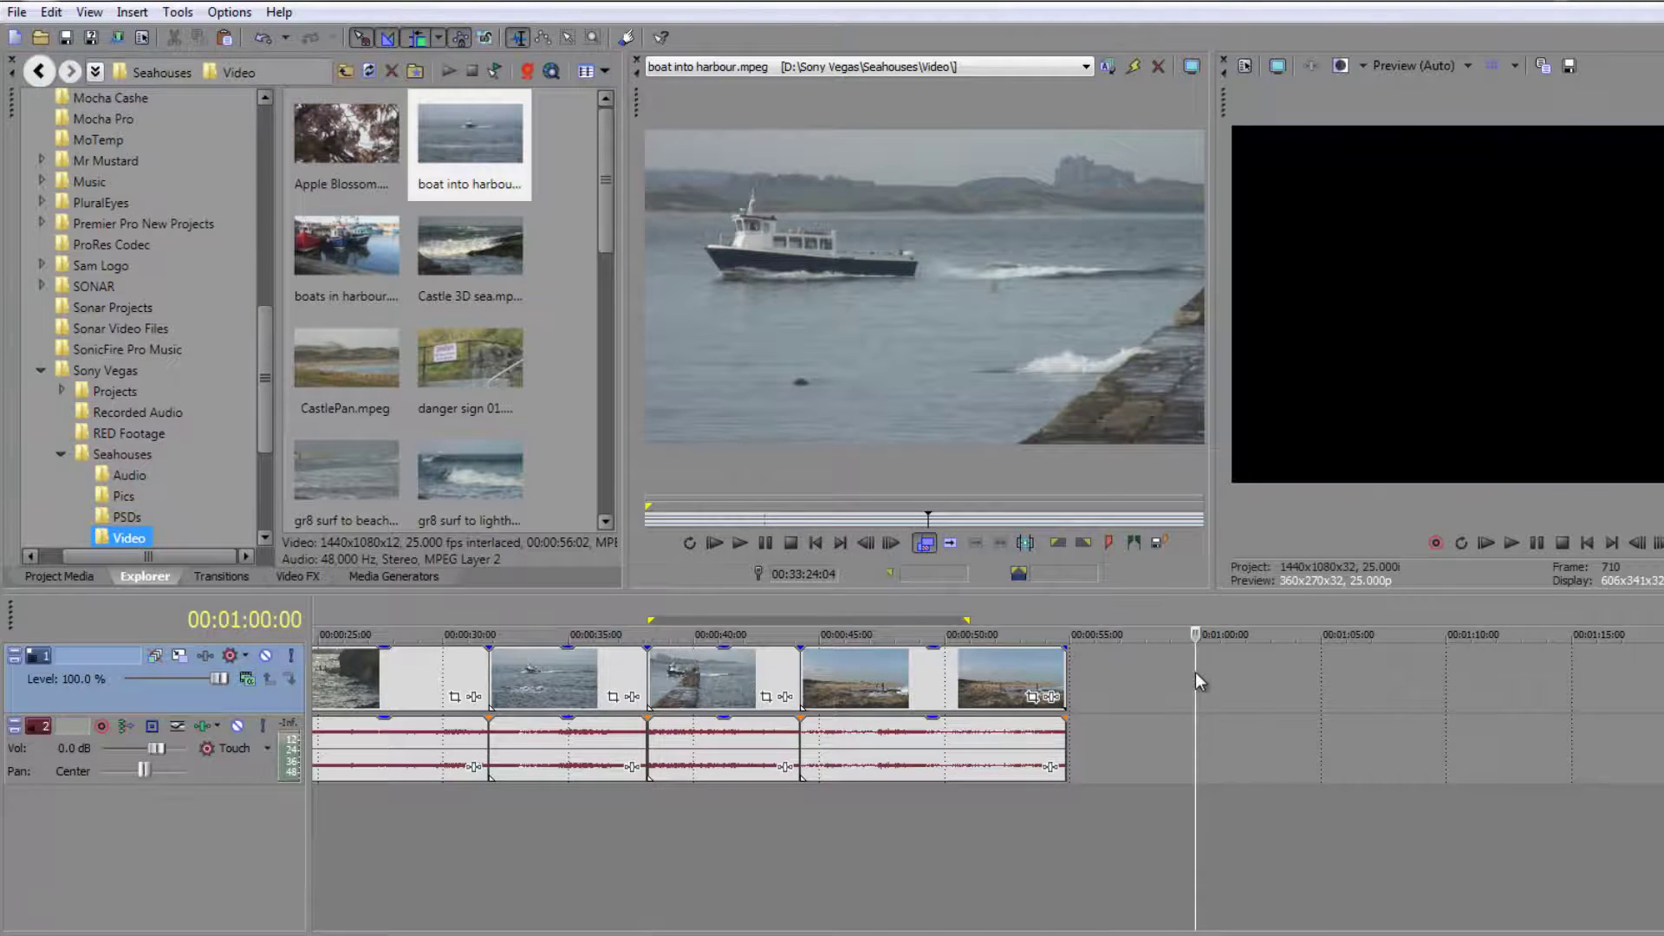
left_click(50, 14)
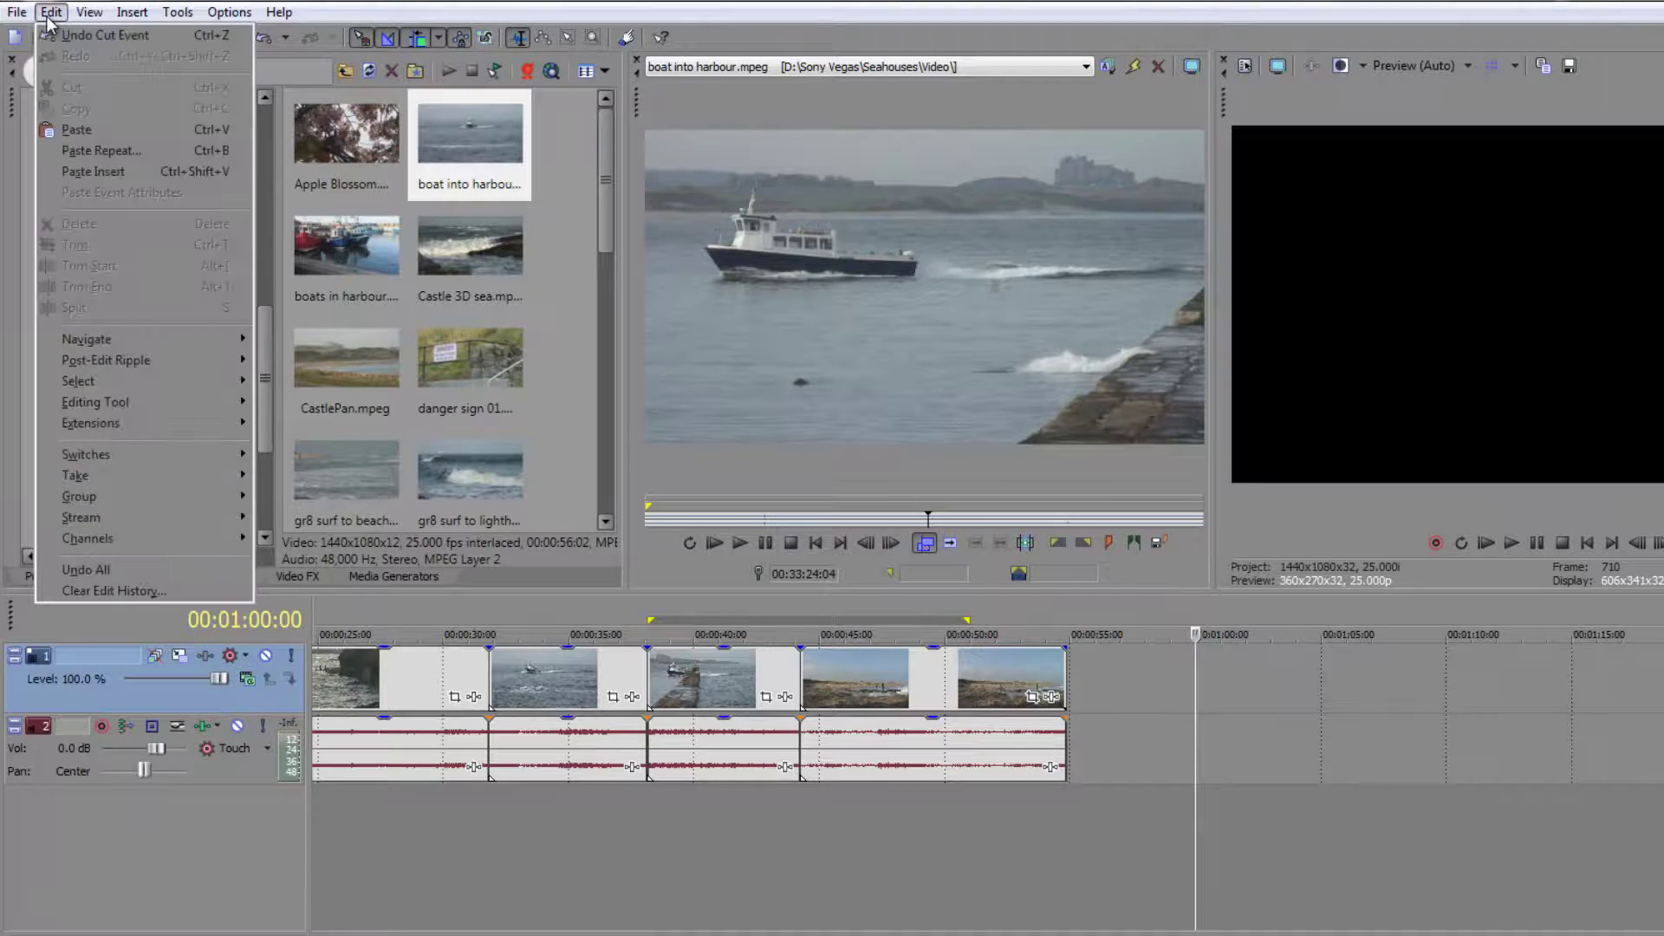
left_click(76, 129)
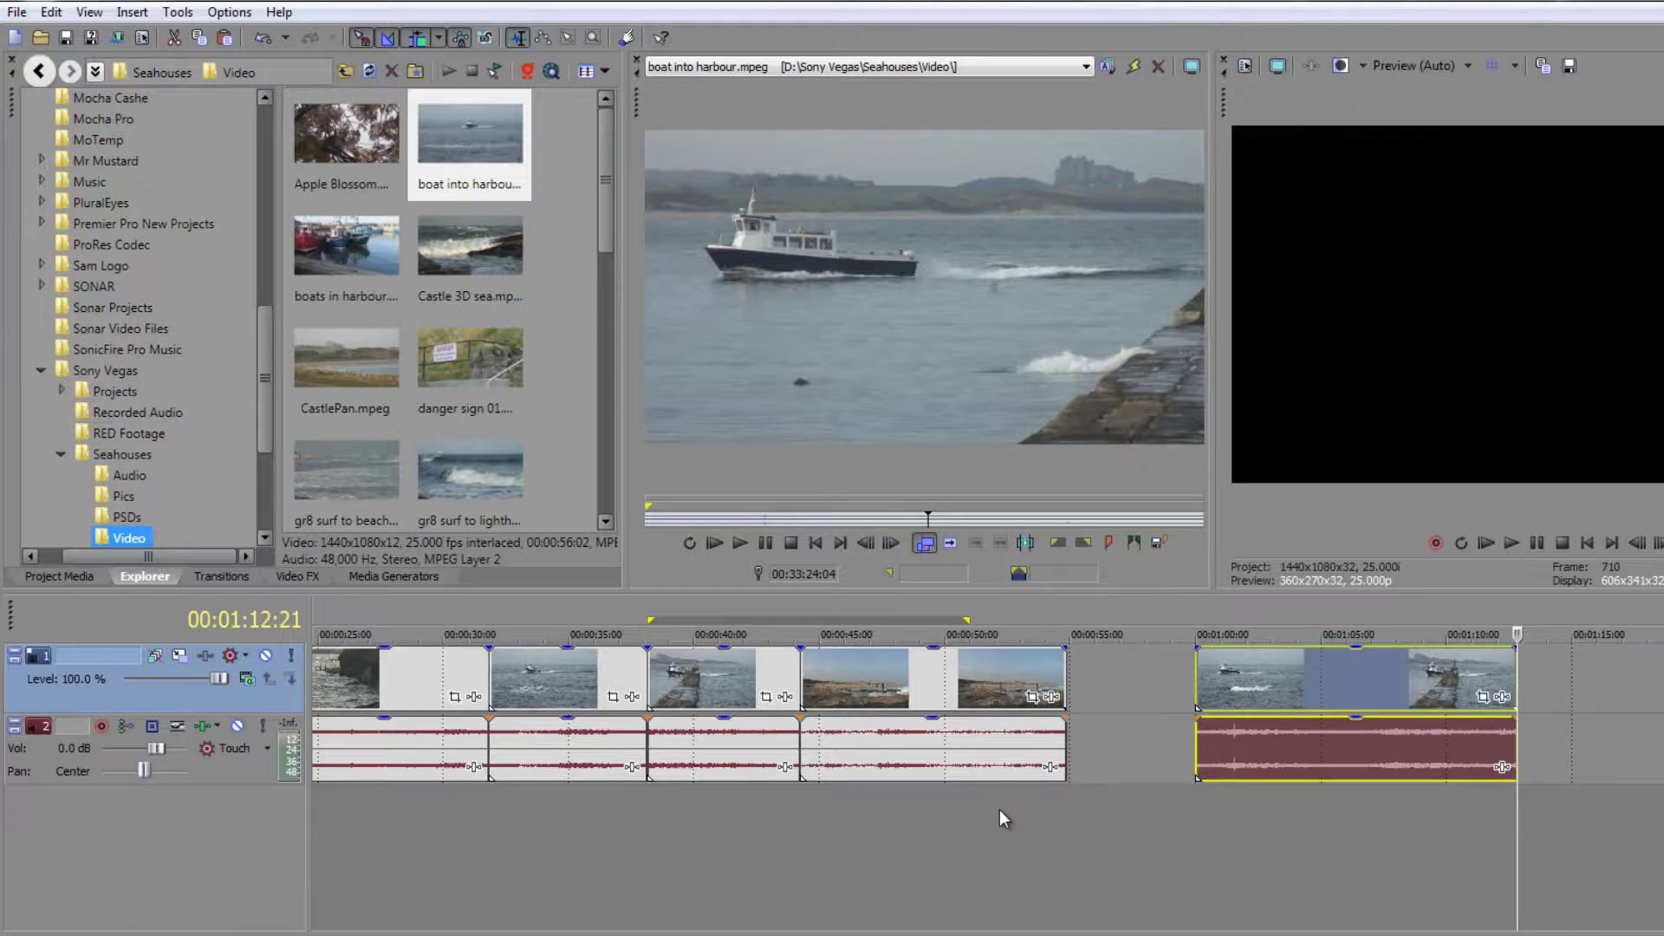
key("Down")
key("Down")
key("Down")
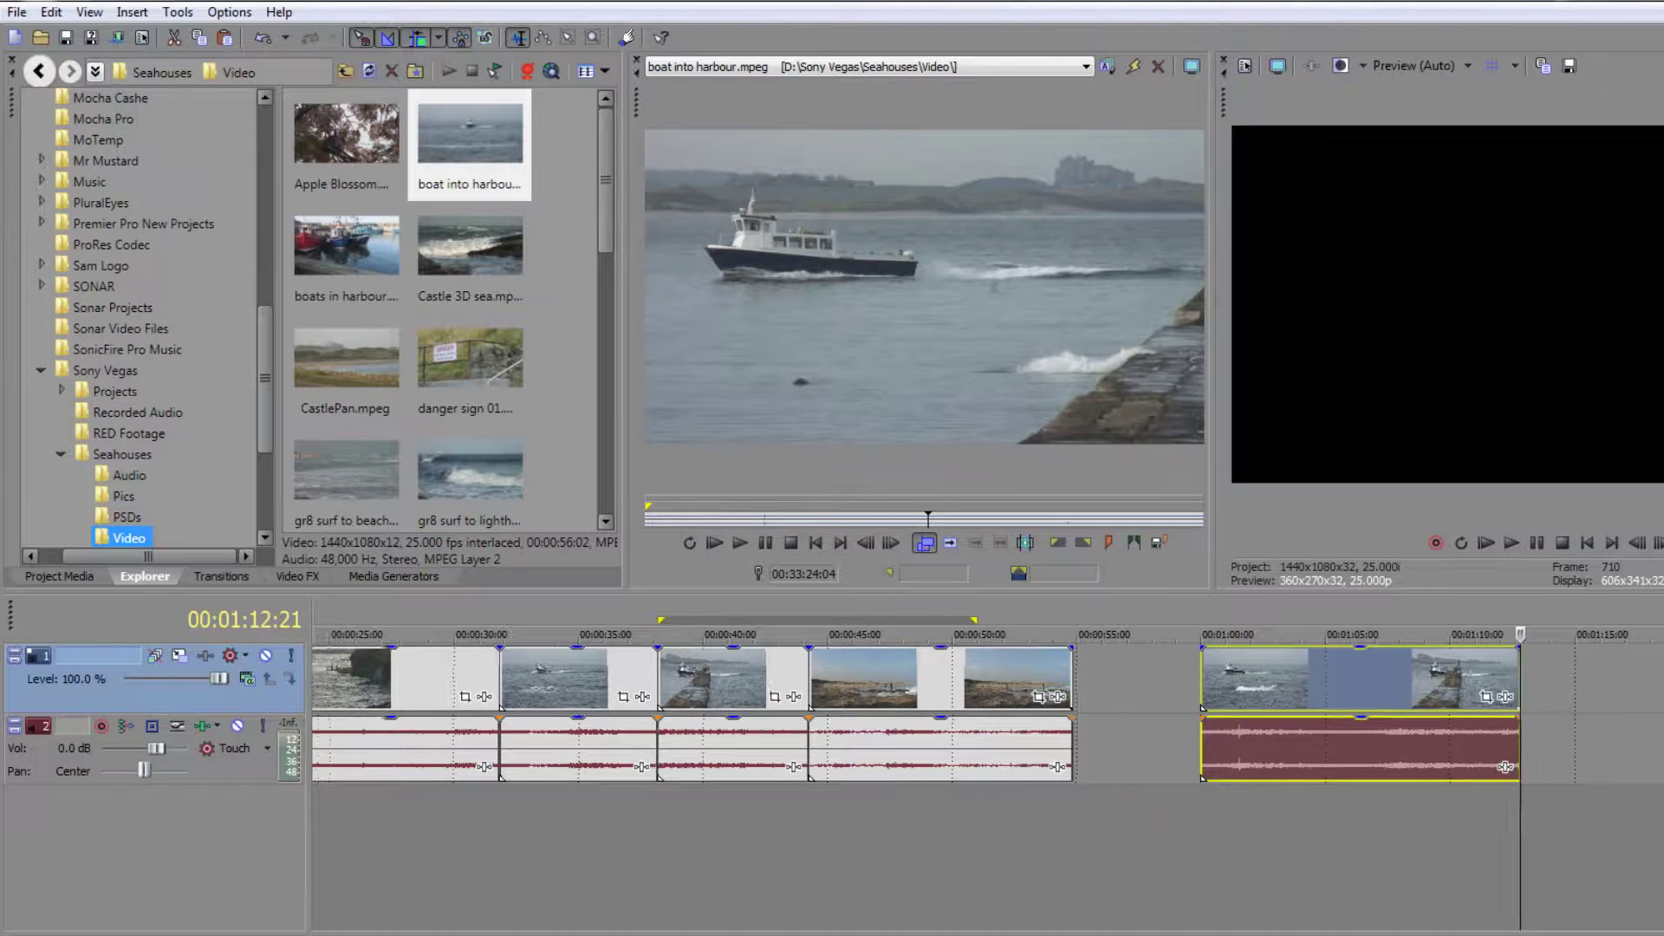